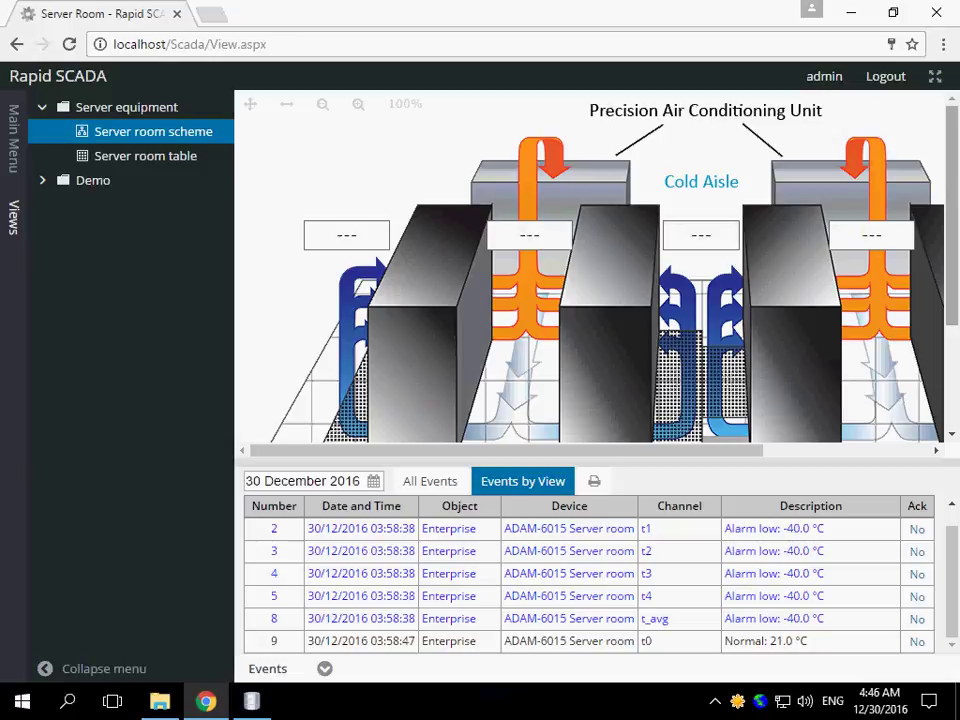
- Launch SCADA-Table Editor from the Start menu's SCADA group, then show the Server room table view
{"action": "left_click", "coordinate": [18, 706]}
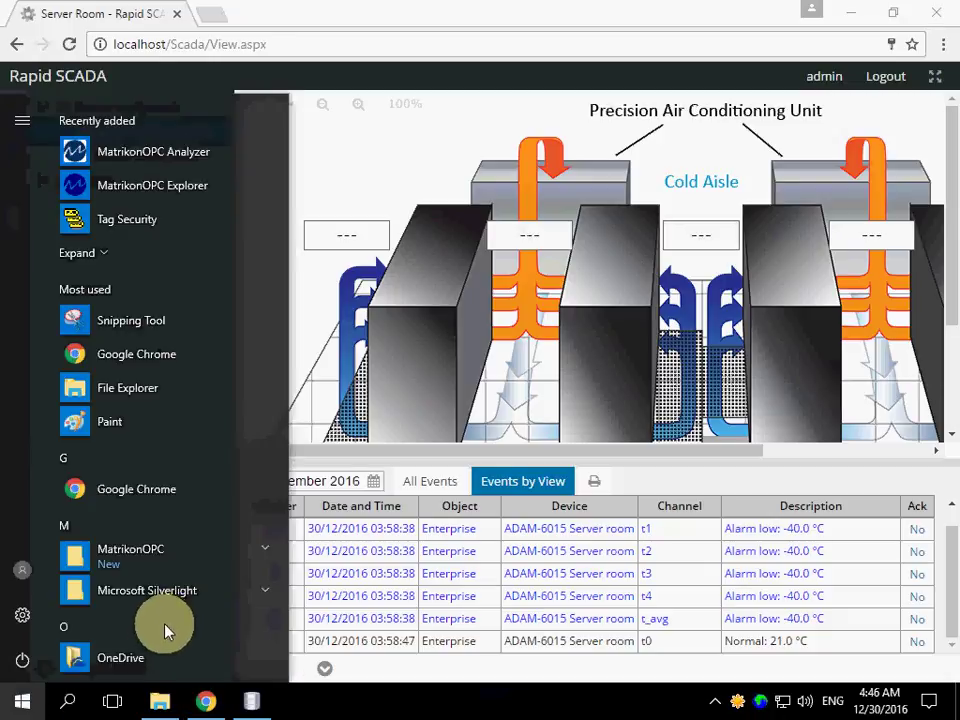
{"action": "scroll", "coordinate": [282, 617], "scroll_direction": "down", "scroll_amount": 5}
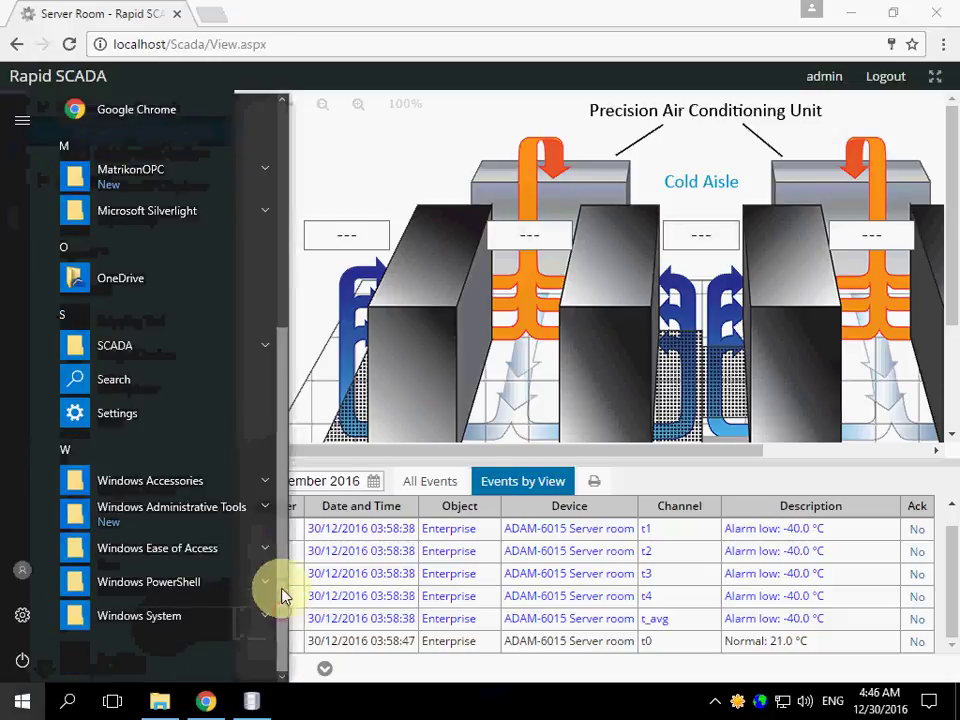
{"action": "left_click", "coordinate": [250, 344]}
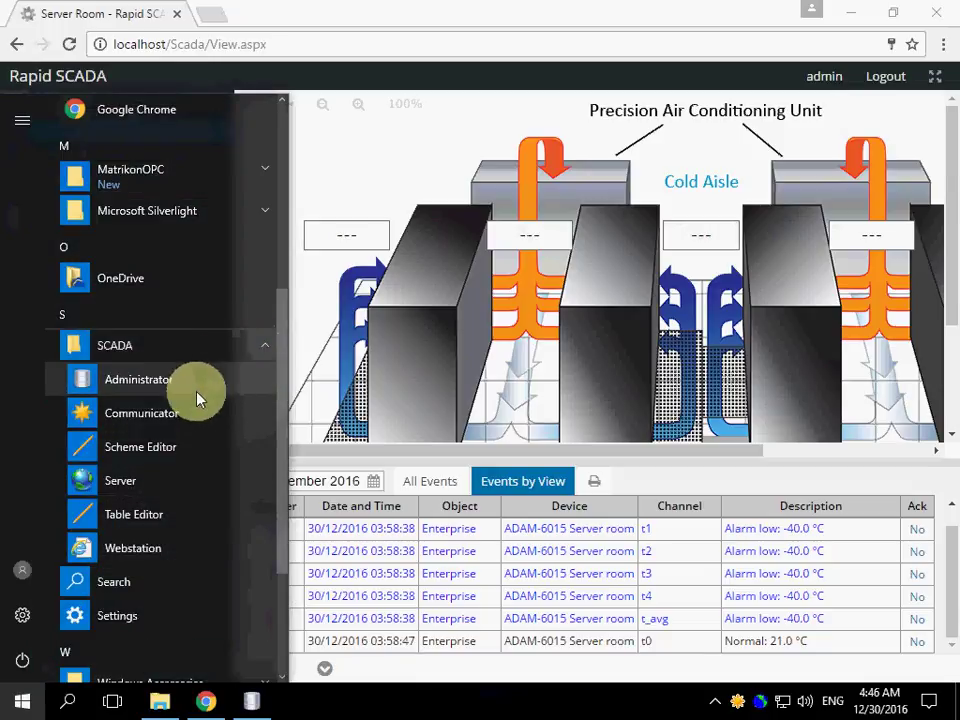
{"action": "left_click", "coordinate": [150, 520]}
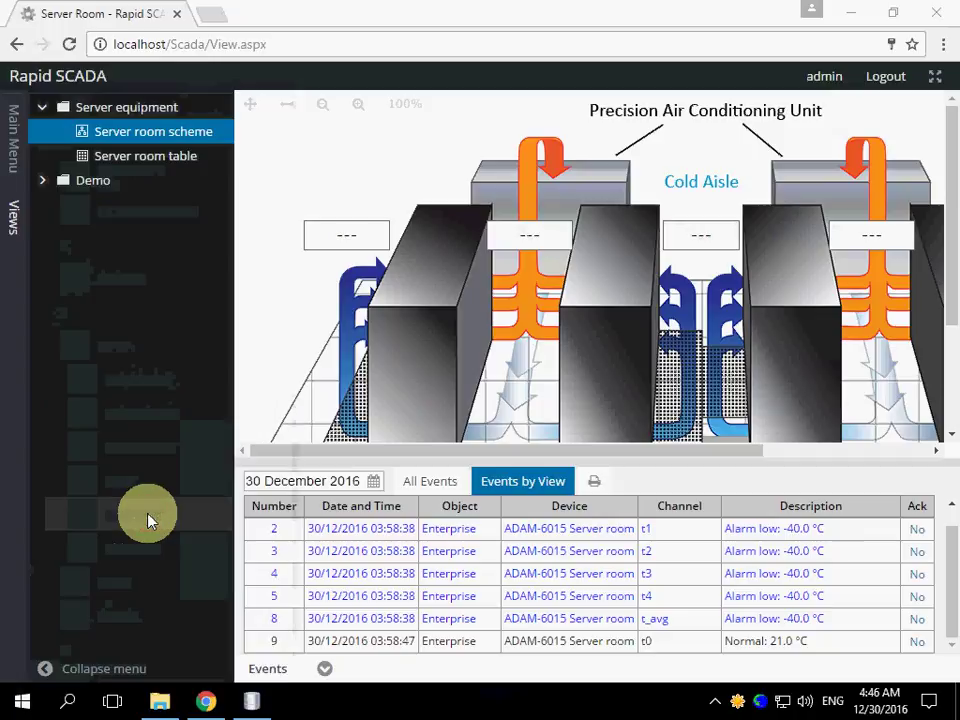
{"action": "left_click", "coordinate": [131, 160]}
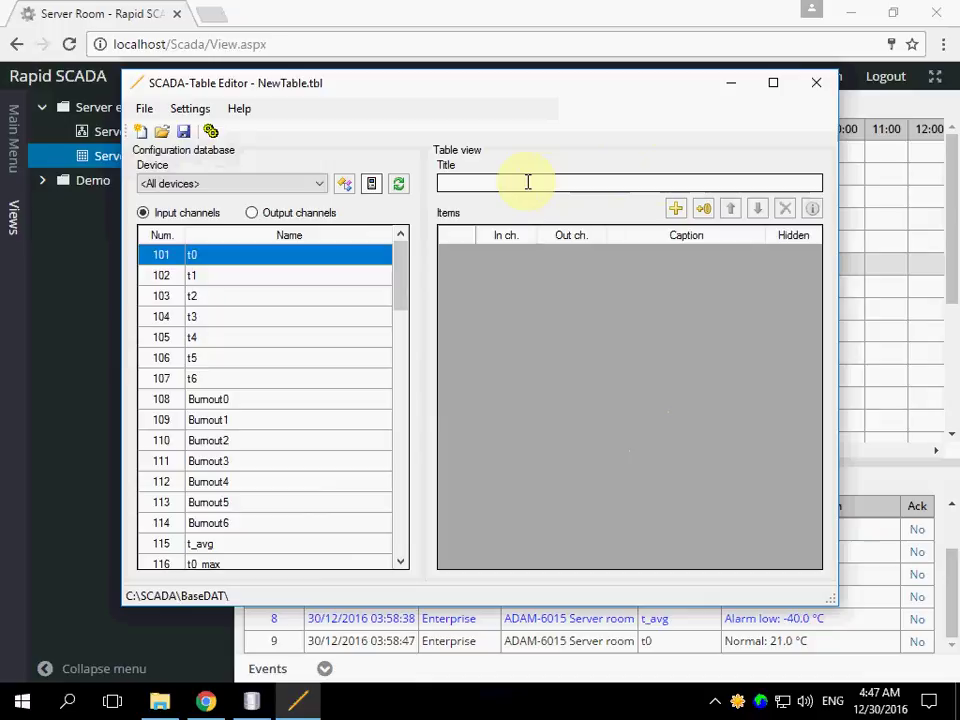
- Title the table 'Demo Table' and filter the channel list to Modbus Device 1
{"action": "left_click", "coordinate": [528, 182]}
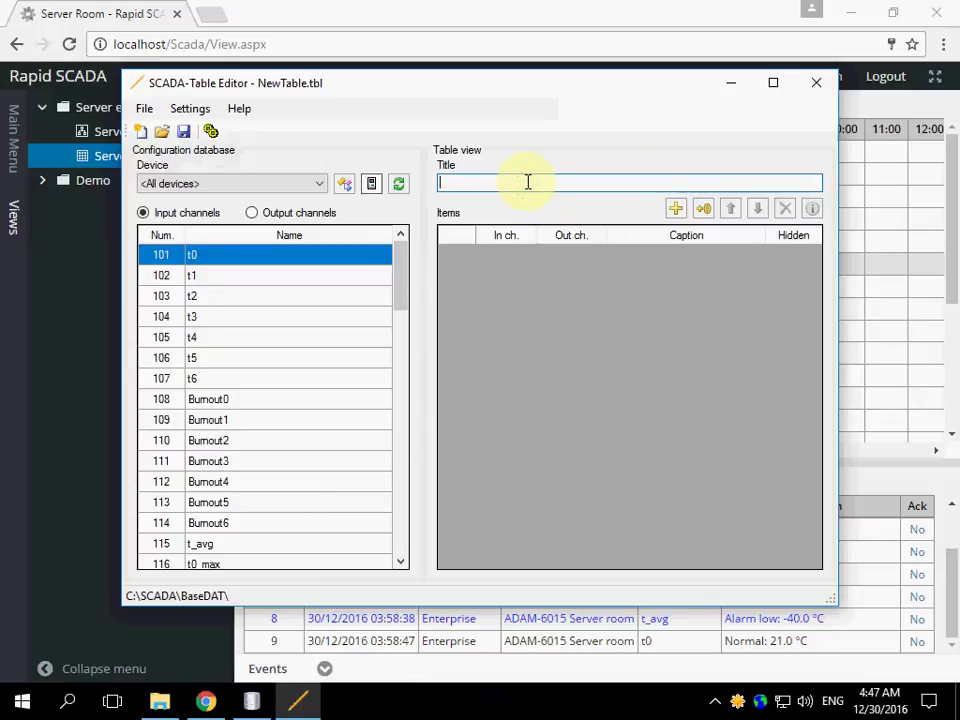
{"action": "type", "text": "Demo Tabl"}
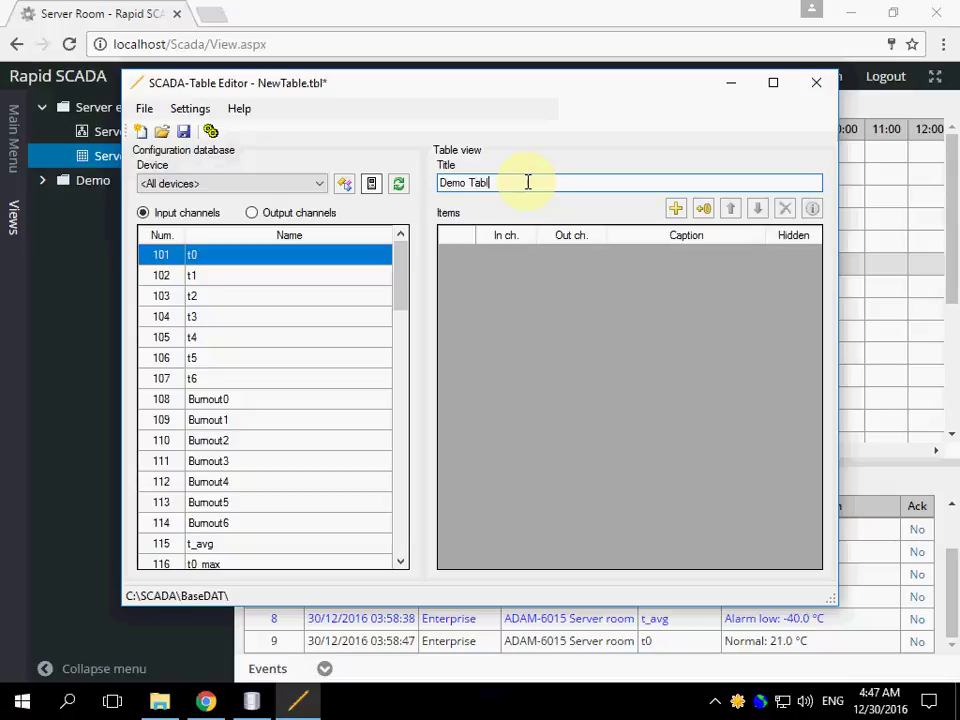
{"action": "type", "text": "e"}
{"action": "left_click", "coordinate": [319, 185]}
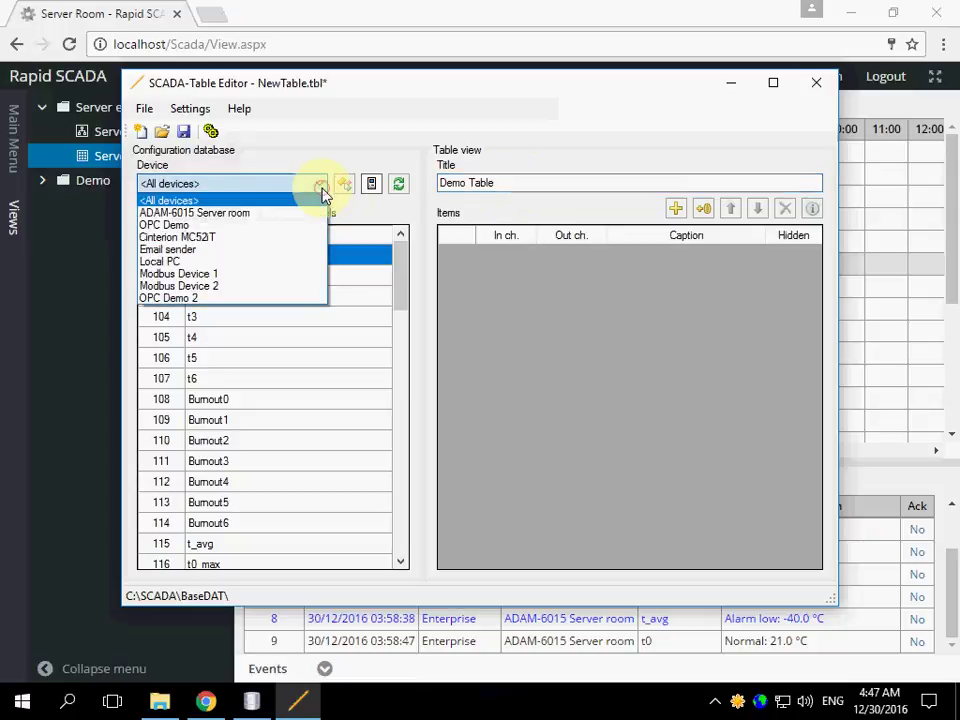
{"action": "left_click", "coordinate": [205, 273]}
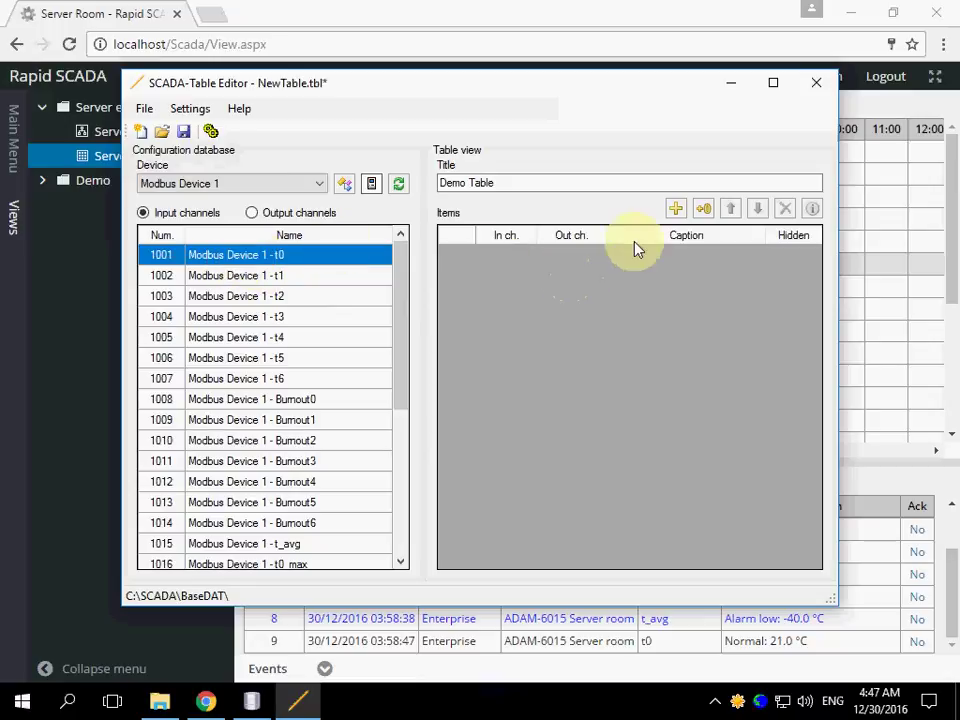
- Add Modbus Device 1 channels 1001 (t0) through 1029 (t6_min) to the Demo Table items
{"action": "left_click", "coordinate": [673, 210]}
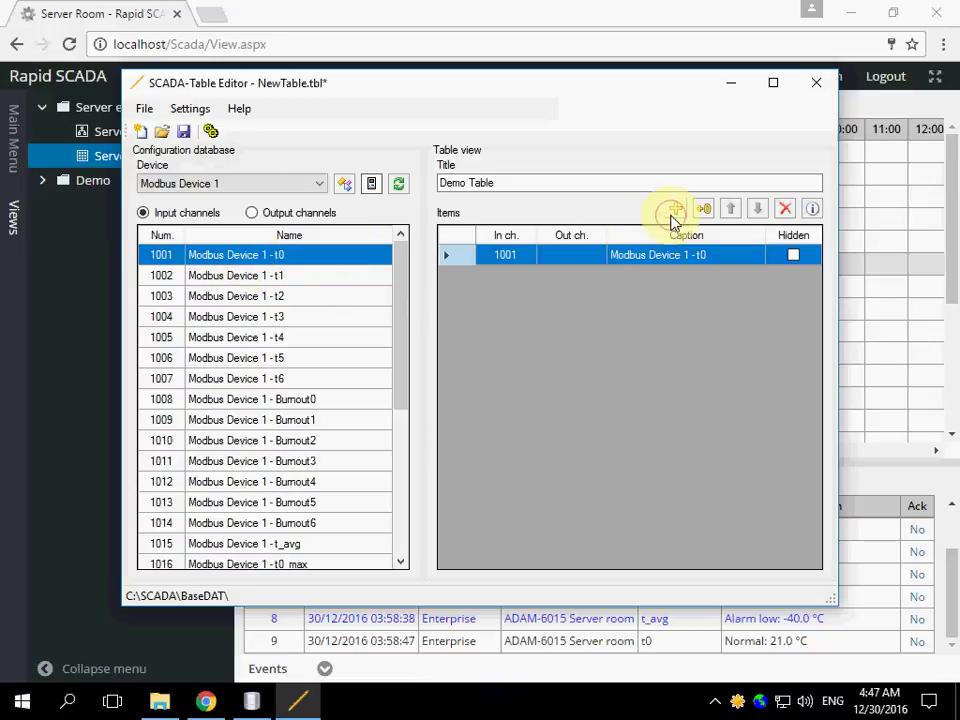
{"action": "double_click", "coordinate": [314, 277]}
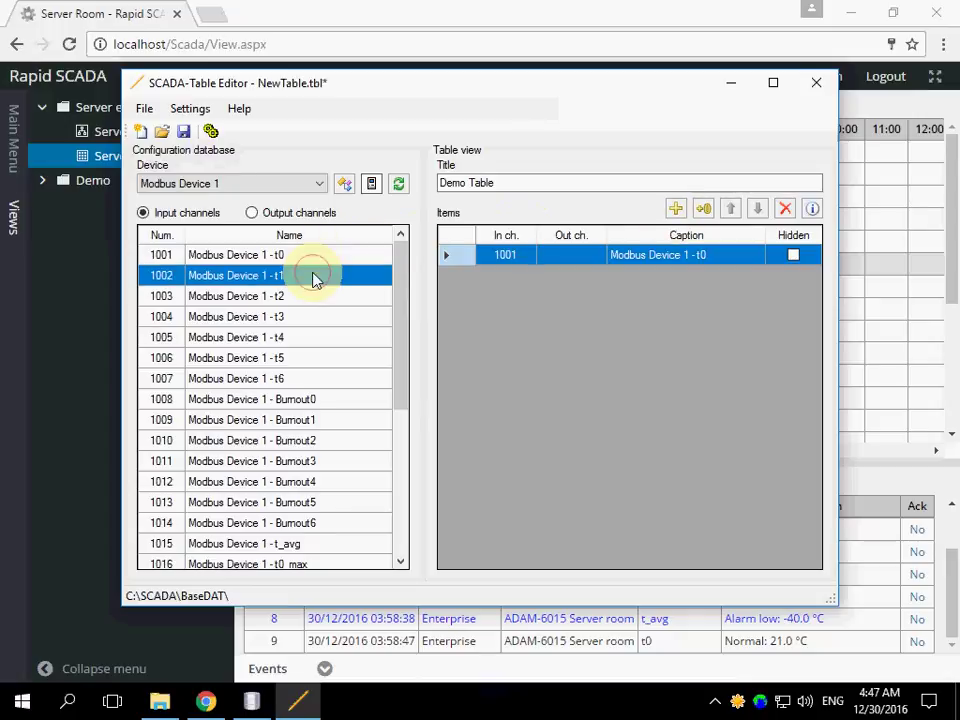
{"action": "left_click", "coordinate": [296, 299]}
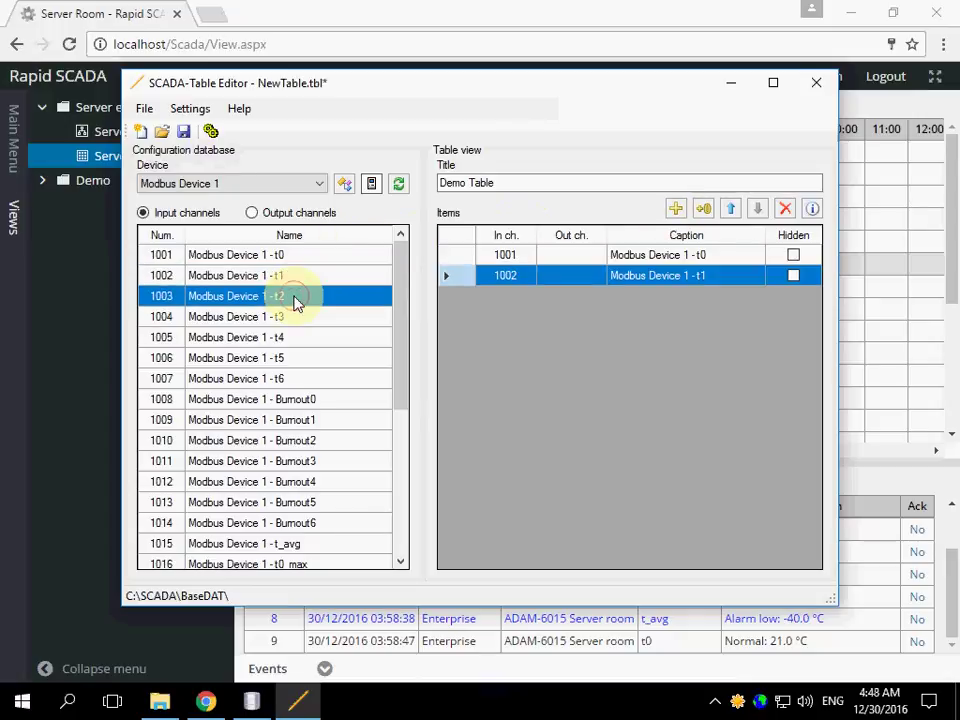
{"action": "key", "text": "Return"}
{"action": "key", "text": "Return"}
{"action": "key", "text": "Return"}
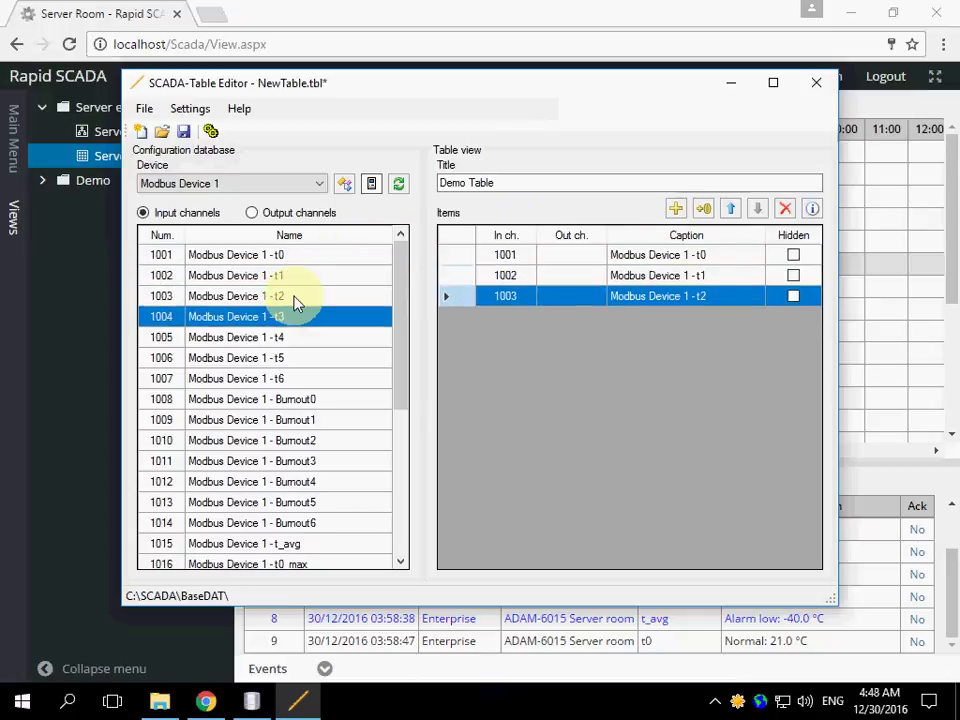
{"action": "key", "text": "Return"}
{"action": "key", "text": "Return"}
{"action": "key", "text": "Return"}
{"action": "key", "text": "Return"}
{"action": "key", "text": "Return"}
{"action": "key", "text": "Return"}
{"action": "key", "text": "Return"}
{"action": "key", "text": "Return"}
{"action": "key", "text": "Return"}
{"action": "key", "text": "Return"}
{"action": "key", "text": "Return"}
{"action": "key", "text": "Return"}
{"action": "key", "text": "Return"}
{"action": "key", "text": "Return"}
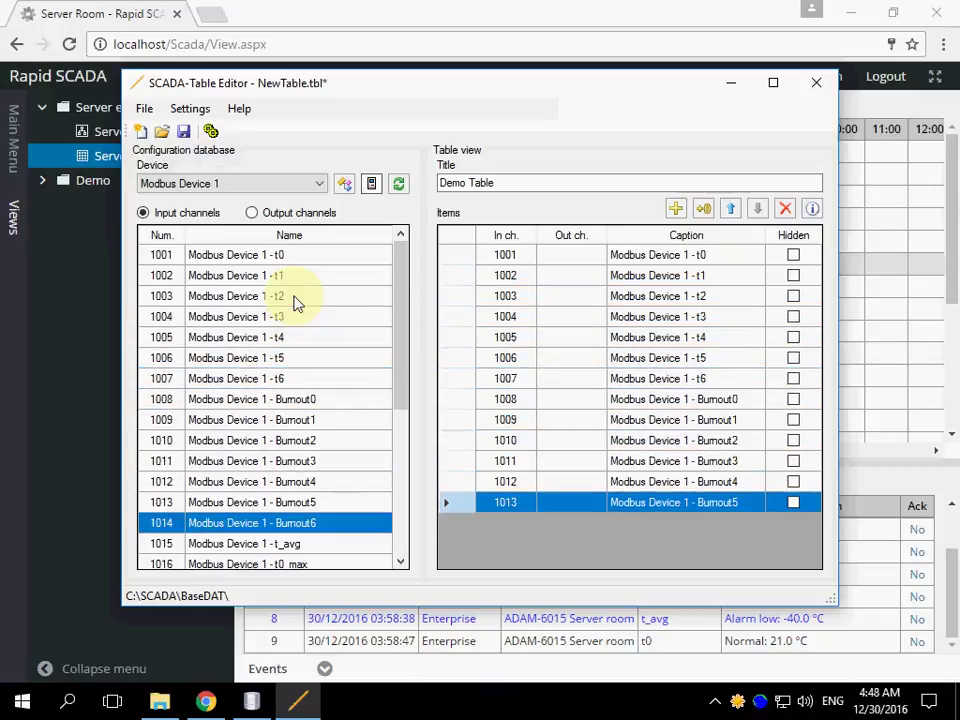
{"action": "key", "text": "Return"}
{"action": "key", "text": "Return"}
{"action": "key", "text": "Return"}
{"action": "key", "text": "Return"}
{"action": "key", "text": "Return"}
{"action": "key", "text": "Return"}
{"action": "key", "text": "Return"}
{"action": "key", "text": "Return"}
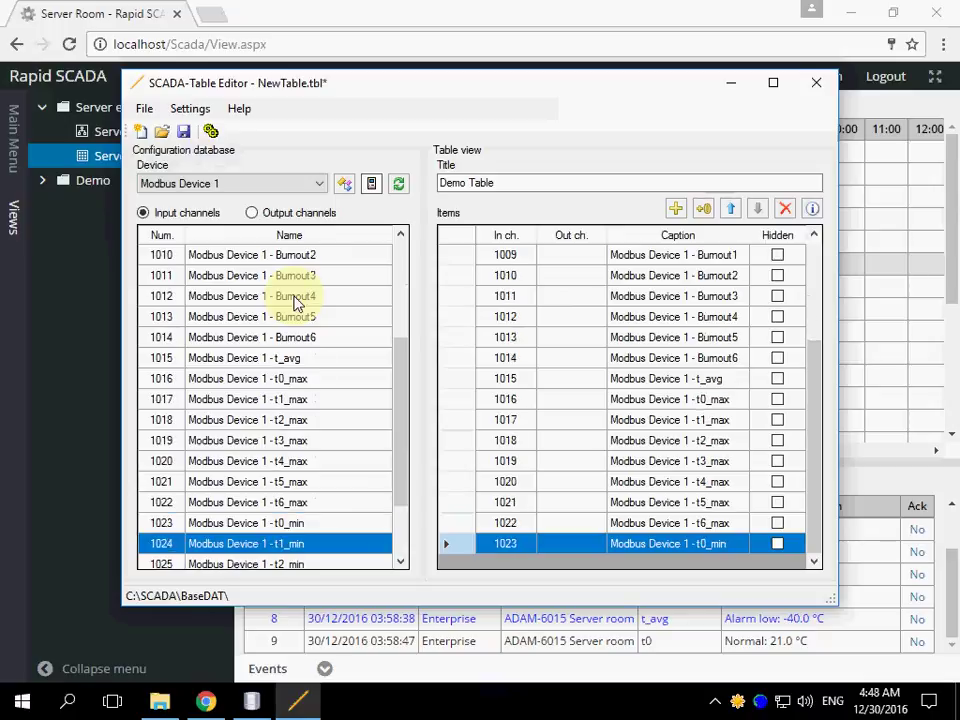
{"action": "key", "text": "Return"}
{"action": "key", "text": "Return"}
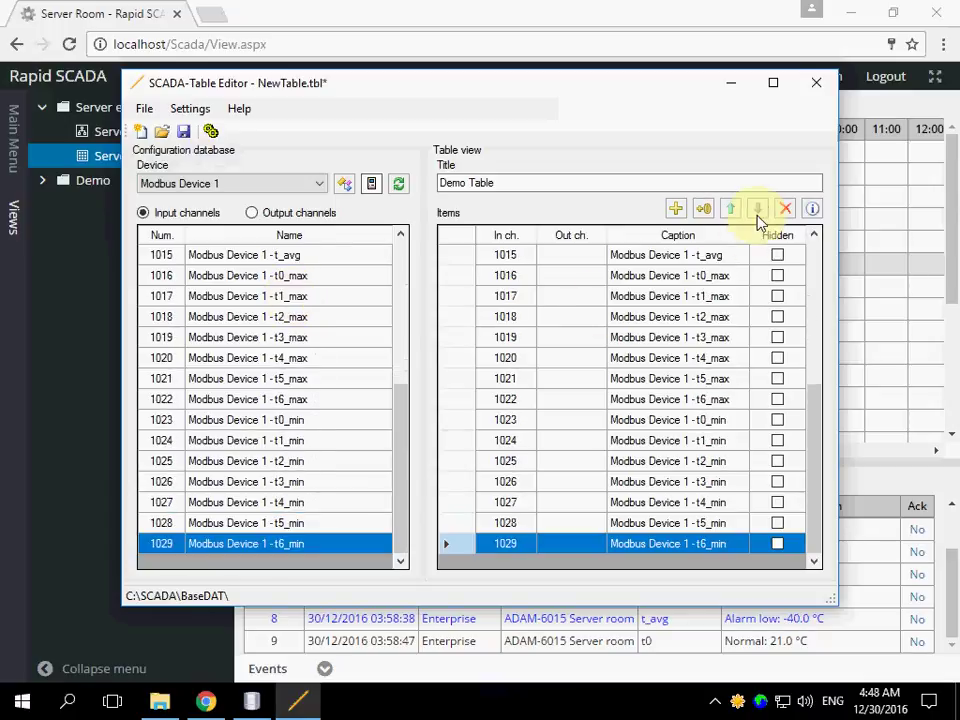
- Append an empty row, then Modbus Device 2 channel 1041 Elem 1, to the items
{"action": "left_click", "coordinate": [703, 210]}
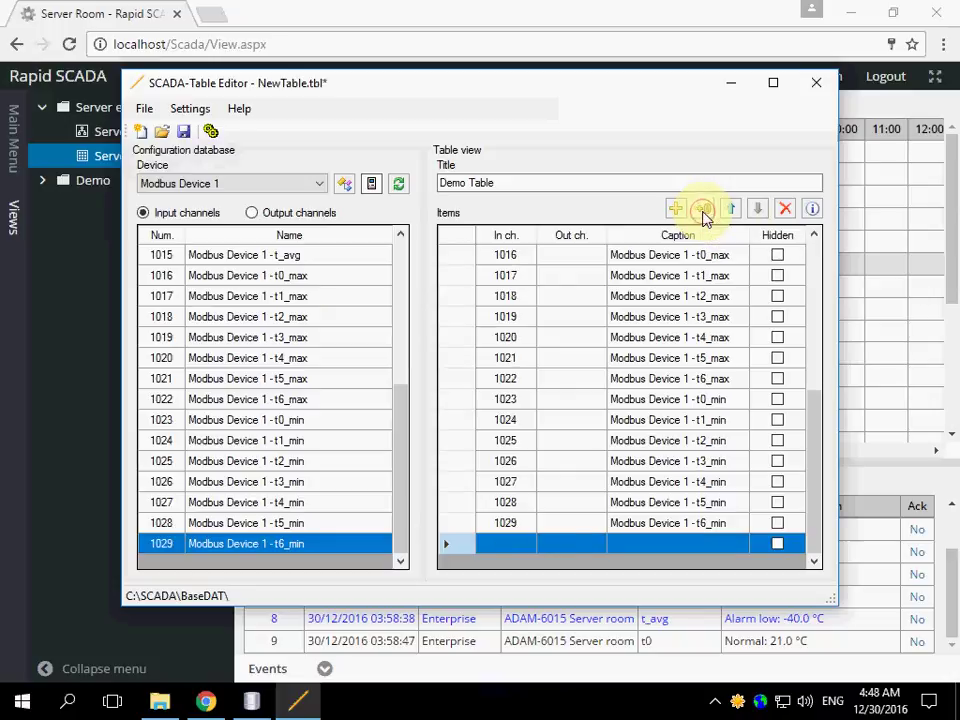
{"action": "left_click", "coordinate": [312, 188]}
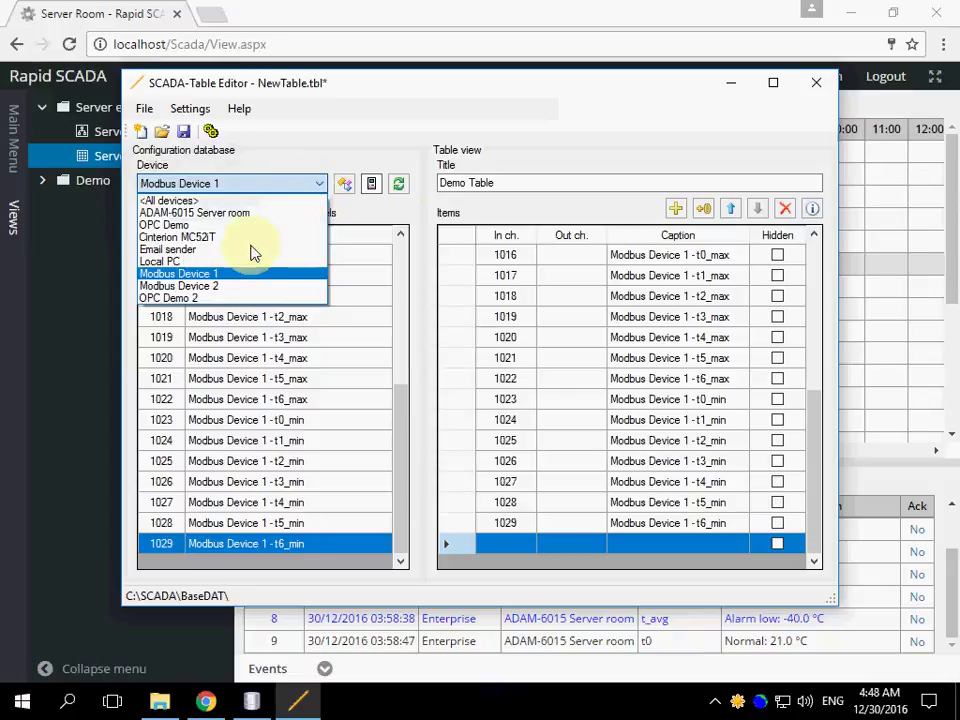
{"action": "left_click", "coordinate": [234, 289]}
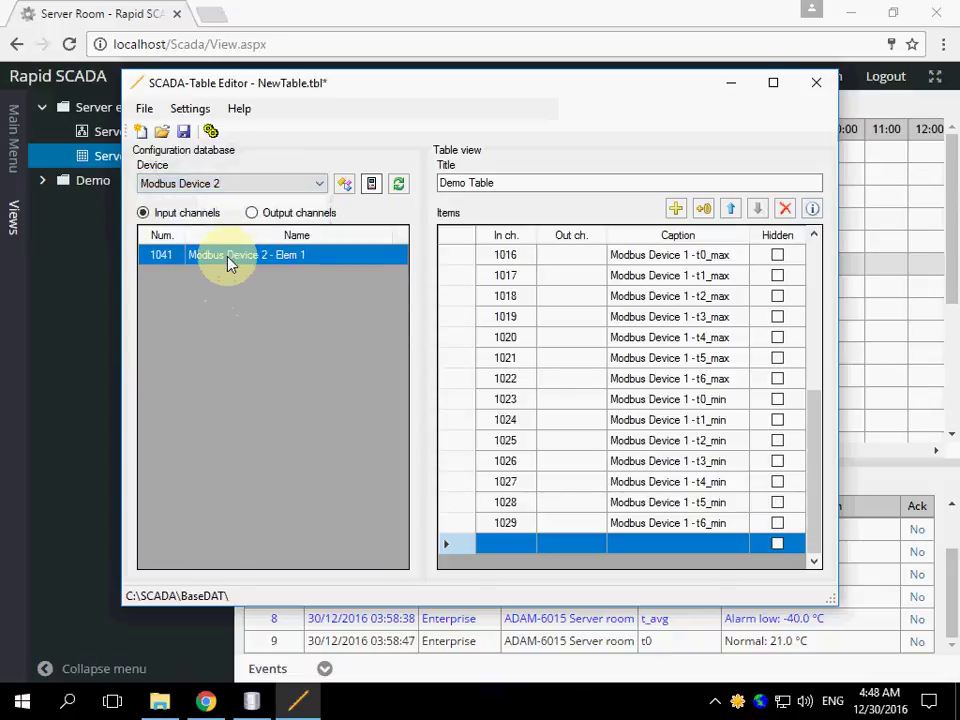
{"action": "double_click", "coordinate": [229, 262]}
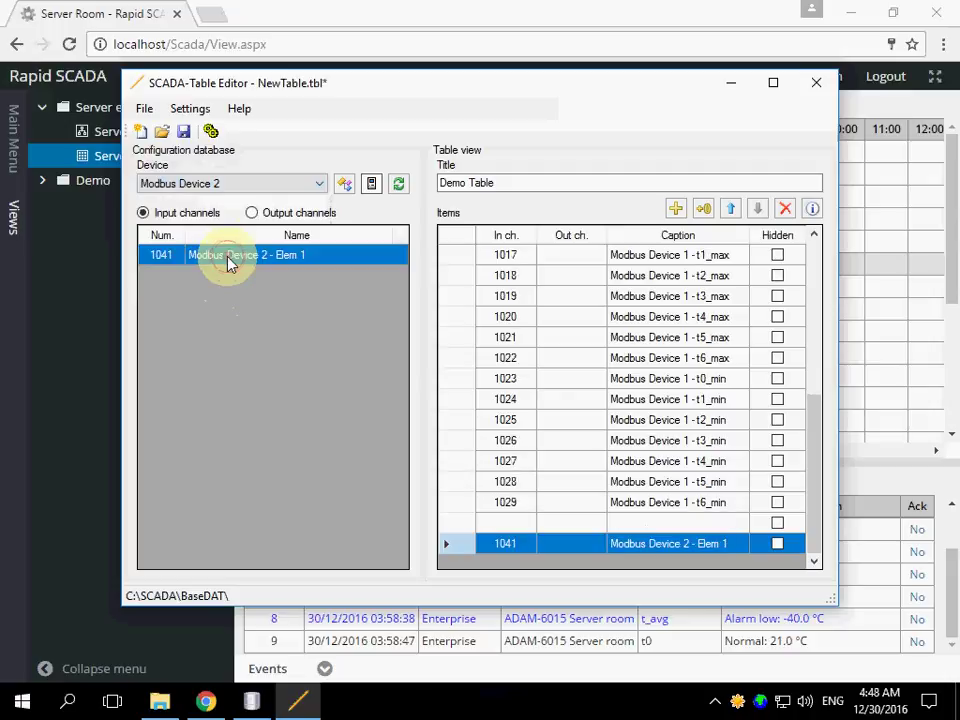
- Append another empty row, then OPC Demo 2 channel 2001 Random.Int2
{"action": "left_click", "coordinate": [704, 208]}
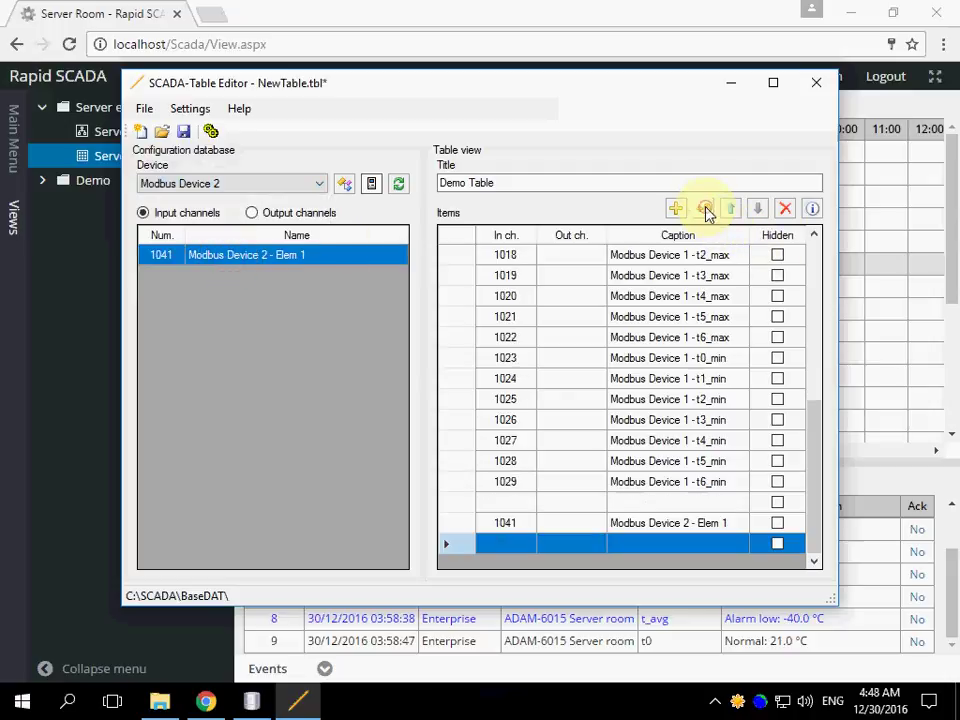
{"action": "left_click", "coordinate": [314, 190]}
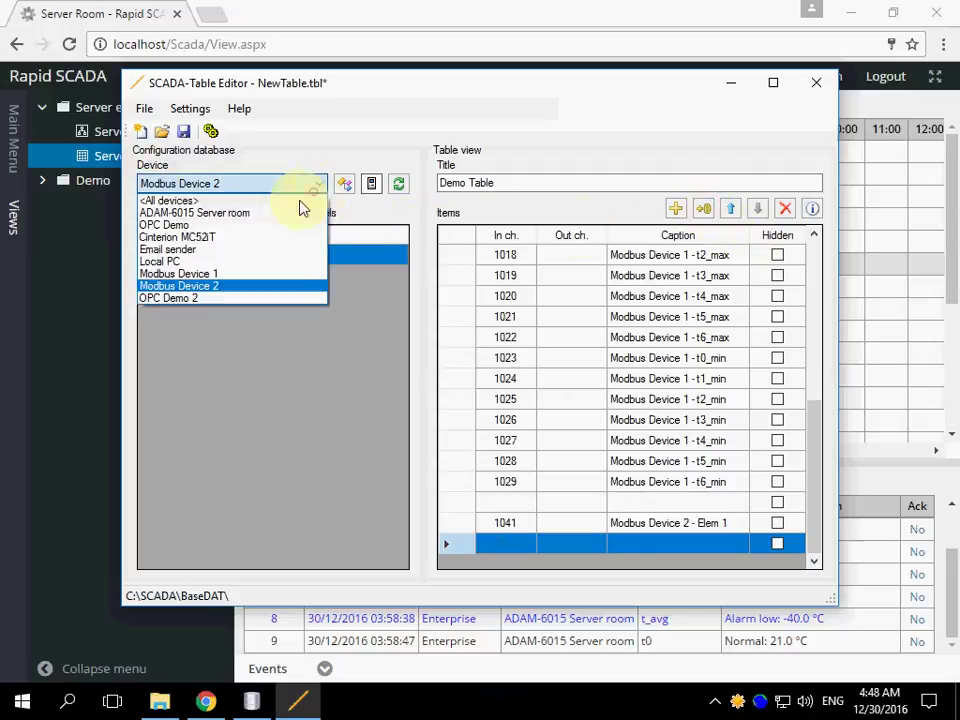
{"action": "left_click", "coordinate": [186, 298]}
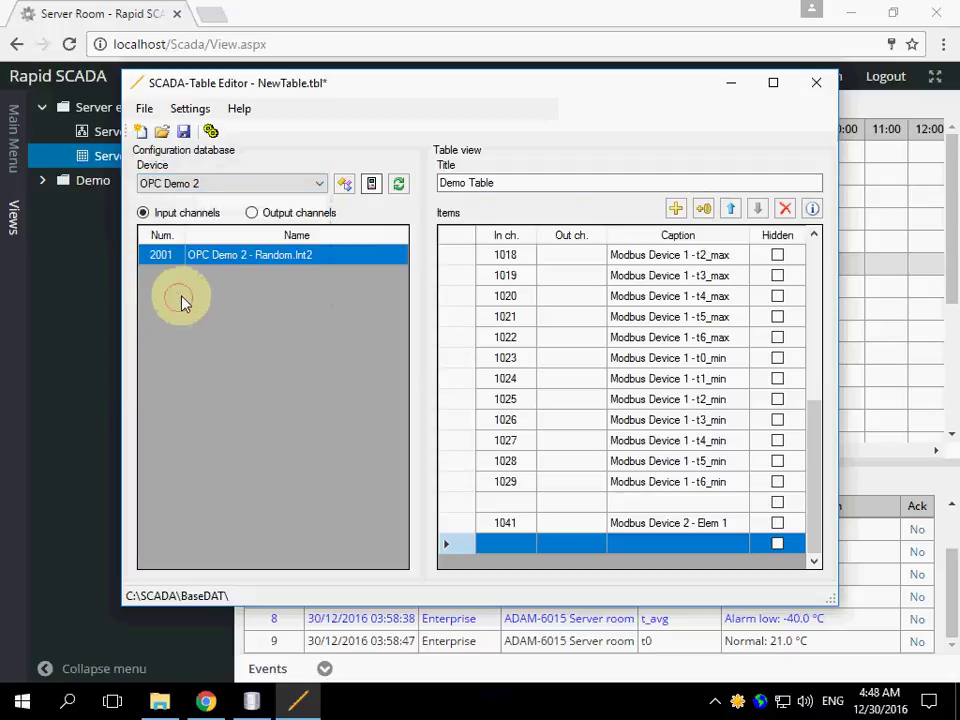
{"action": "double_click", "coordinate": [199, 258]}
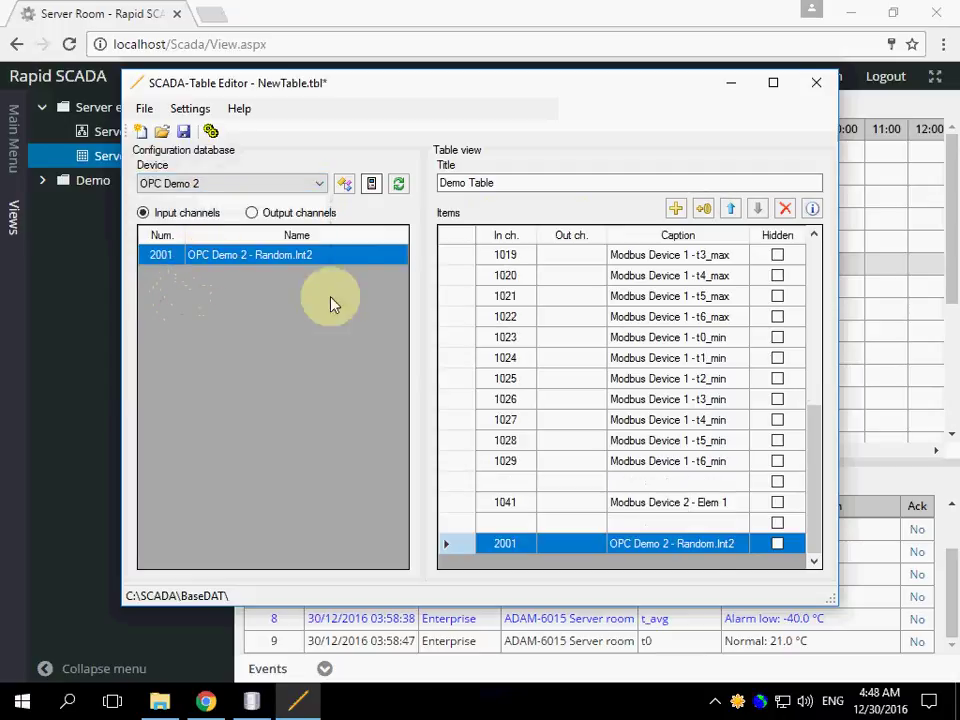
- Caption the blank row above channel 2001 as 'OPC'
{"action": "left_click", "coordinate": [633, 524]}
{"action": "left_click", "coordinate": [638, 525]}
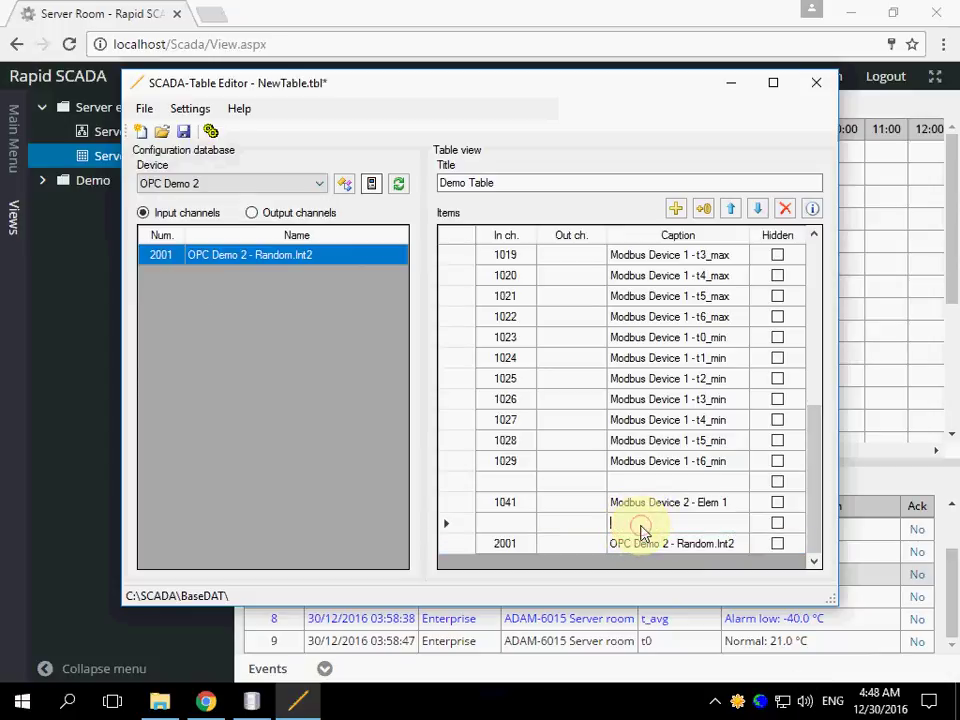
{"action": "type", "text": "OPC:"}
{"action": "key", "text": "Return"}
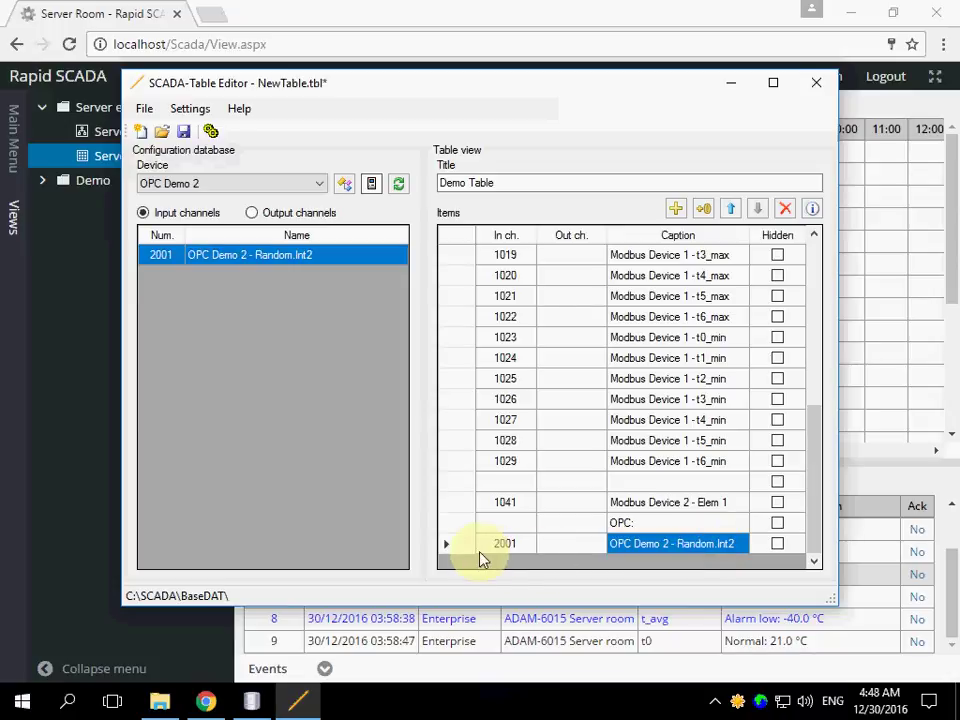
- Select the channel 2001 item, check event 8 in the Rapid SCADA page, then return to the editor
{"action": "left_click", "coordinate": [504, 544]}
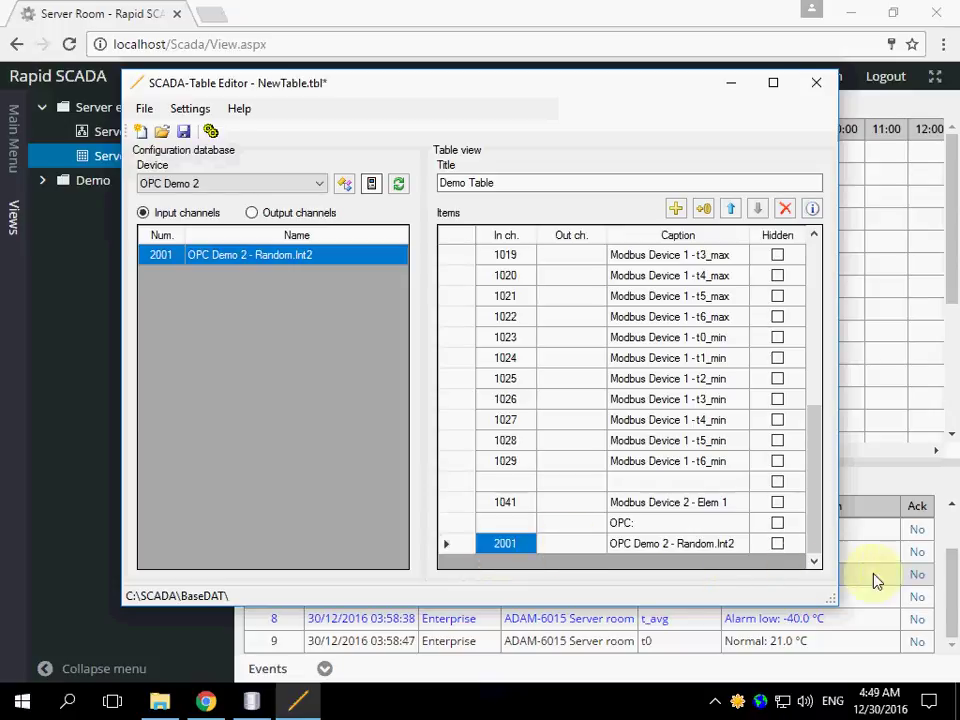
{"action": "left_click", "coordinate": [943, 568]}
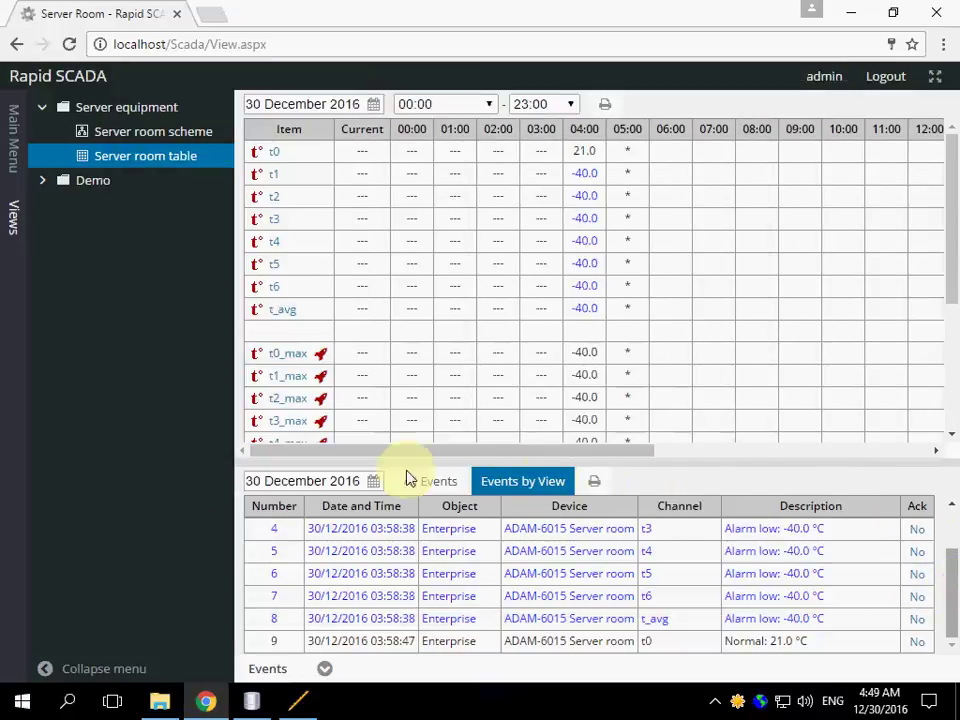
{"action": "left_click", "coordinate": [428, 620]}
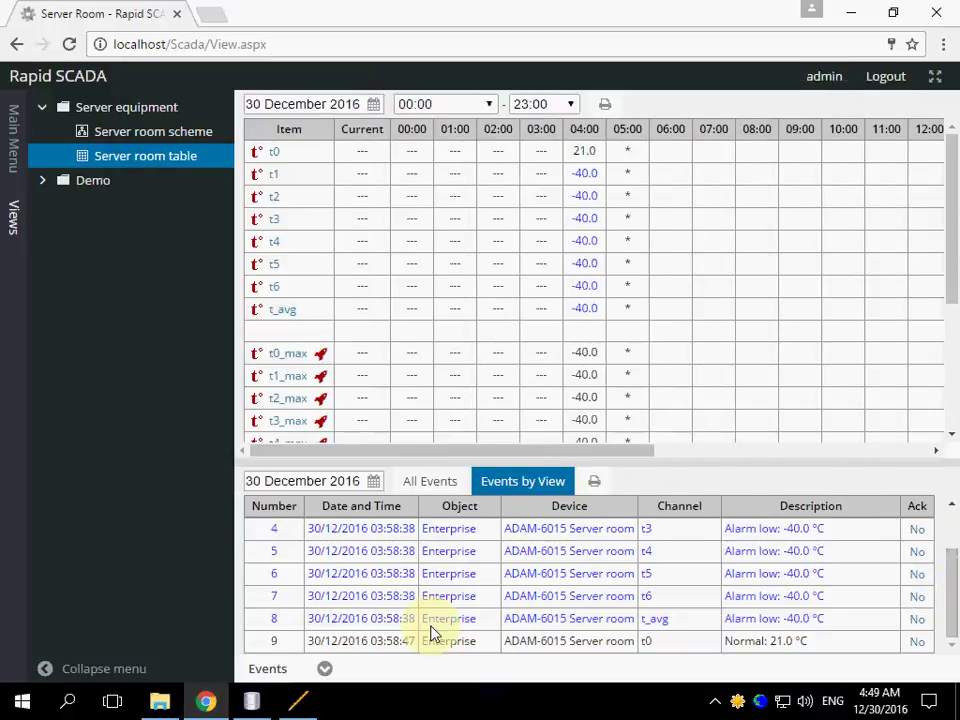
{"action": "left_click", "coordinate": [316, 698]}
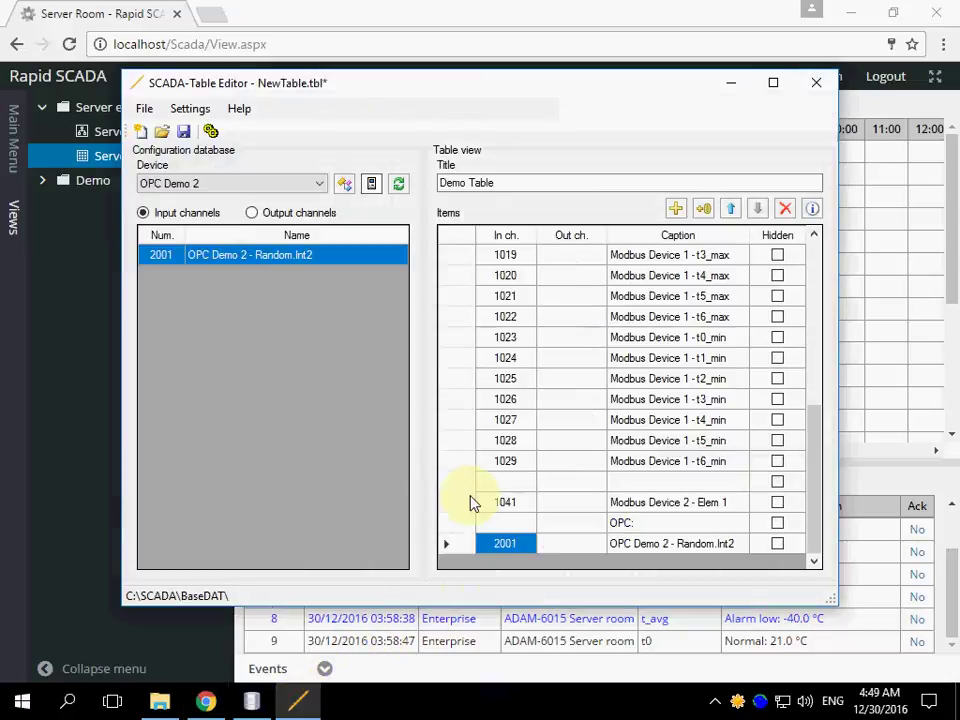
- In the Save dialog, browse to C:\SCADA\Interface and create a new folder named Demo2
{"action": "left_click", "coordinate": [183, 131]}
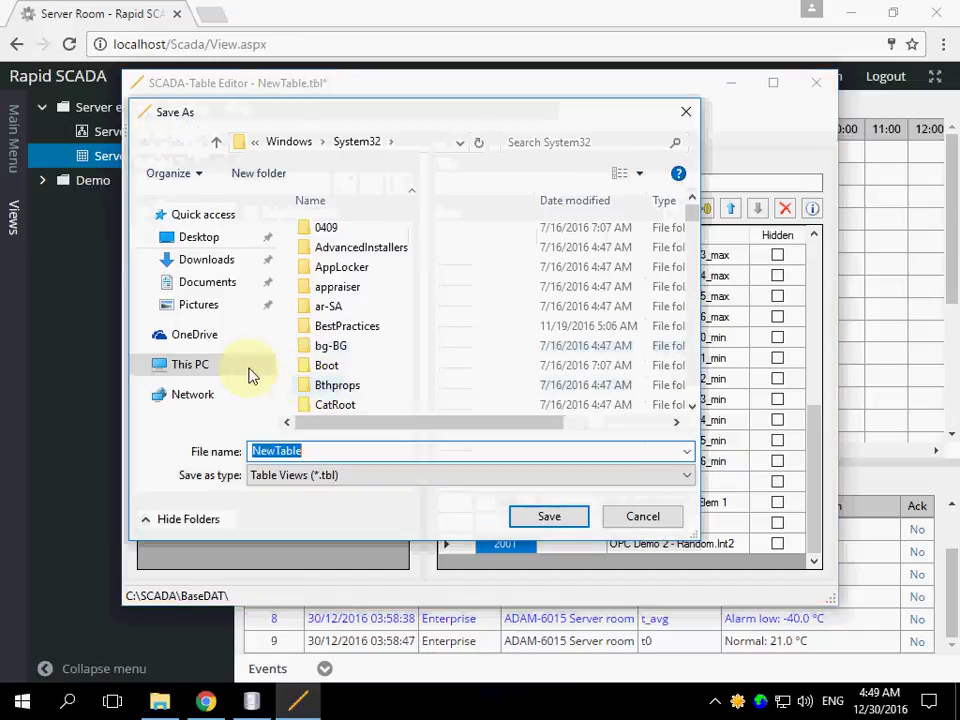
{"action": "left_click", "coordinate": [250, 372]}
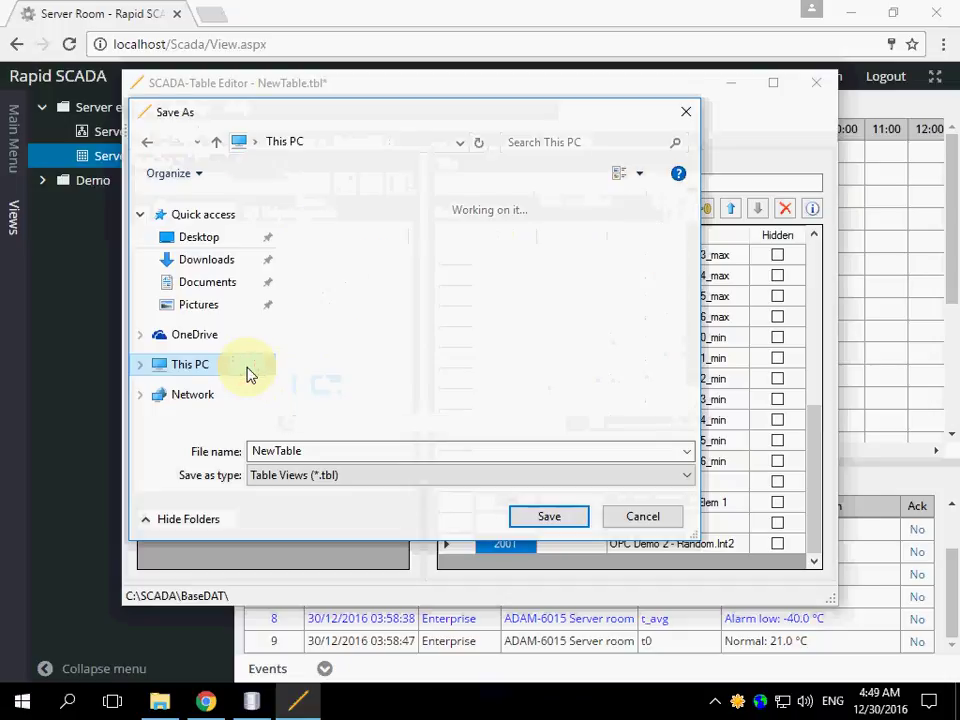
{"action": "left_click", "coordinate": [694, 368]}
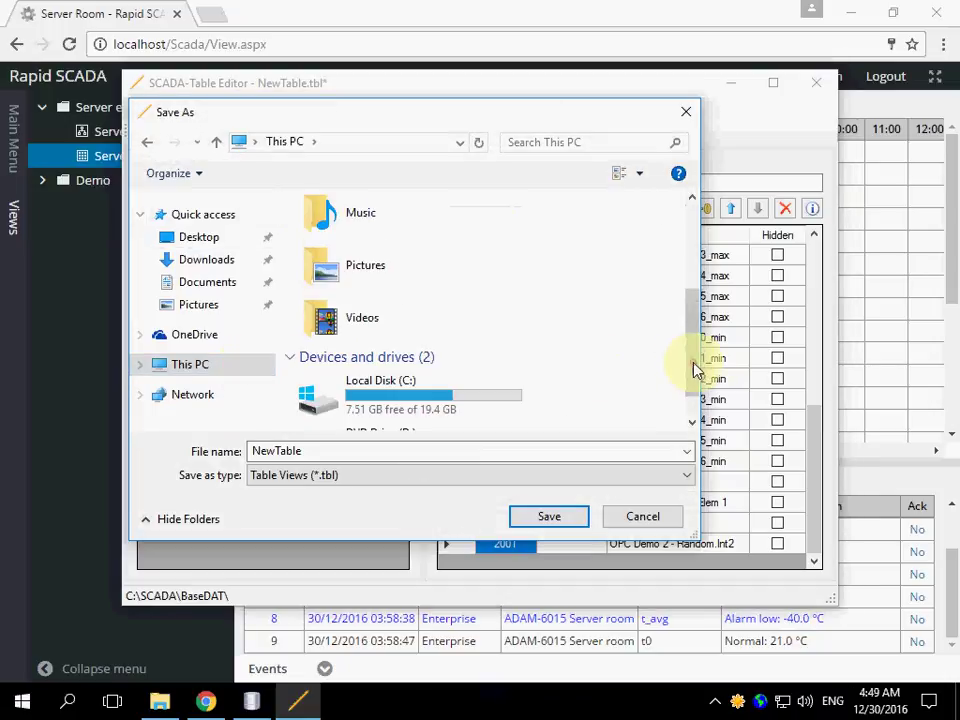
{"action": "double_click", "coordinate": [431, 393]}
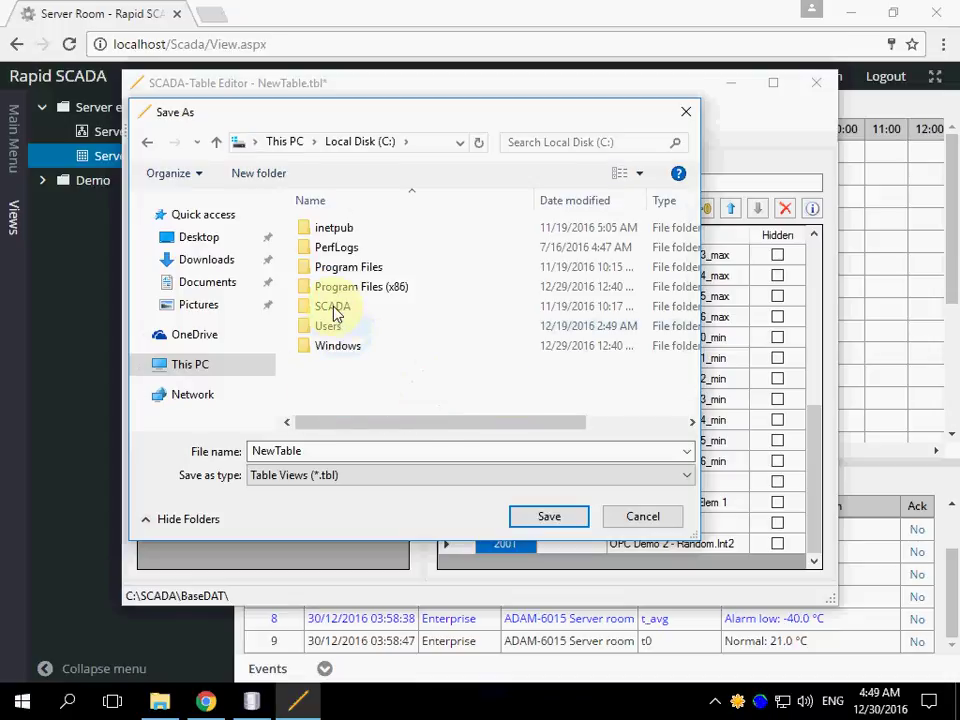
{"action": "double_click", "coordinate": [333, 306]}
{"action": "double_click", "coordinate": [335, 306]}
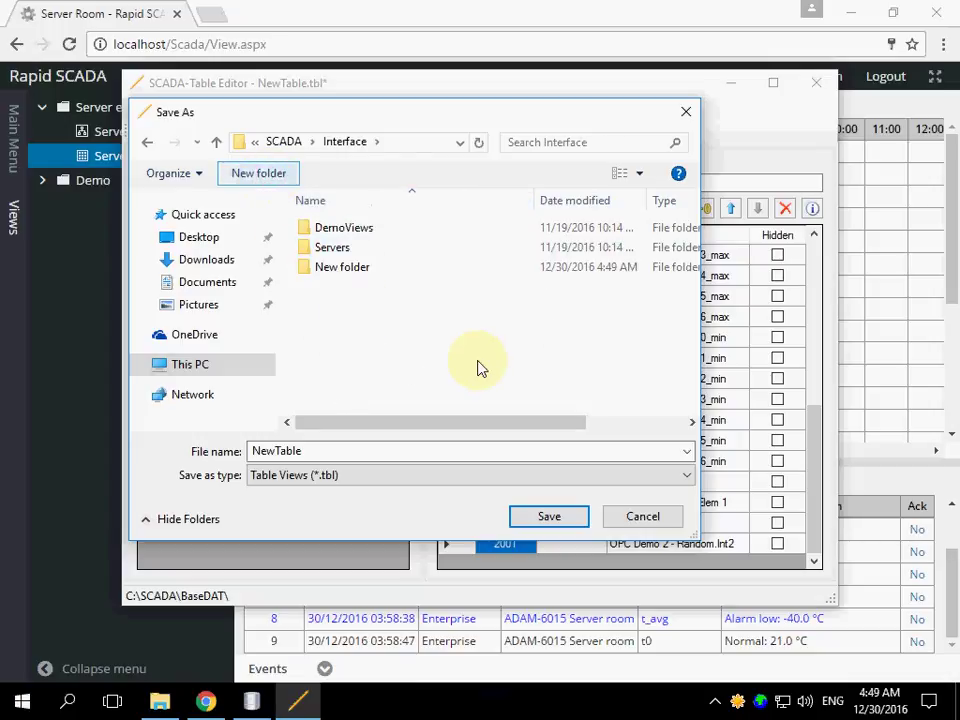
{"action": "type", "text": "Demo"}
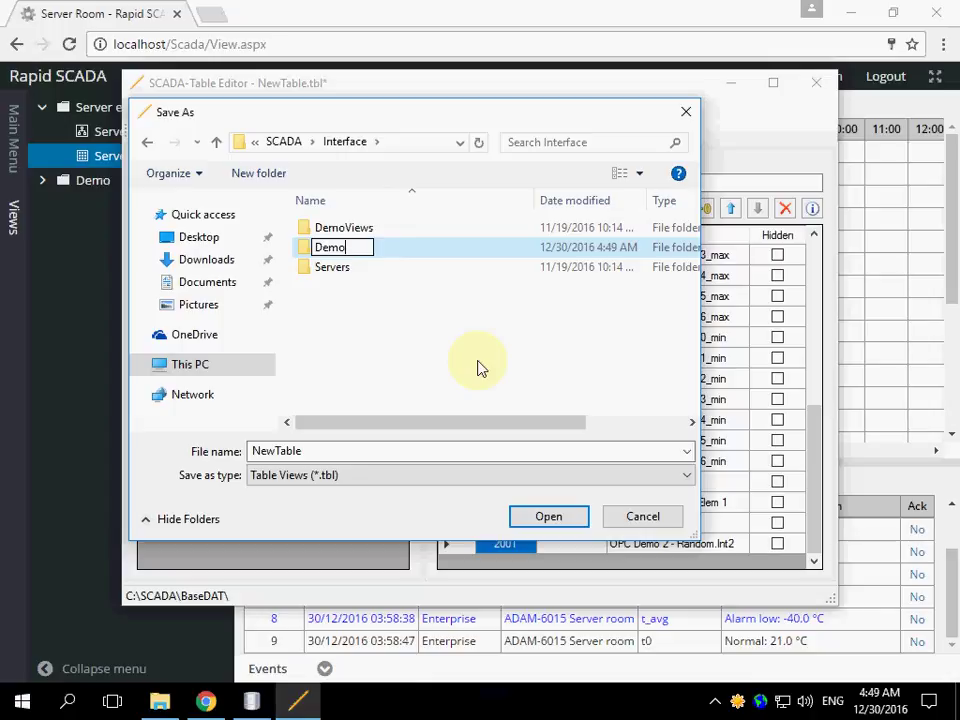
{"action": "type", "text": "2"}
{"action": "key", "text": "Return"}
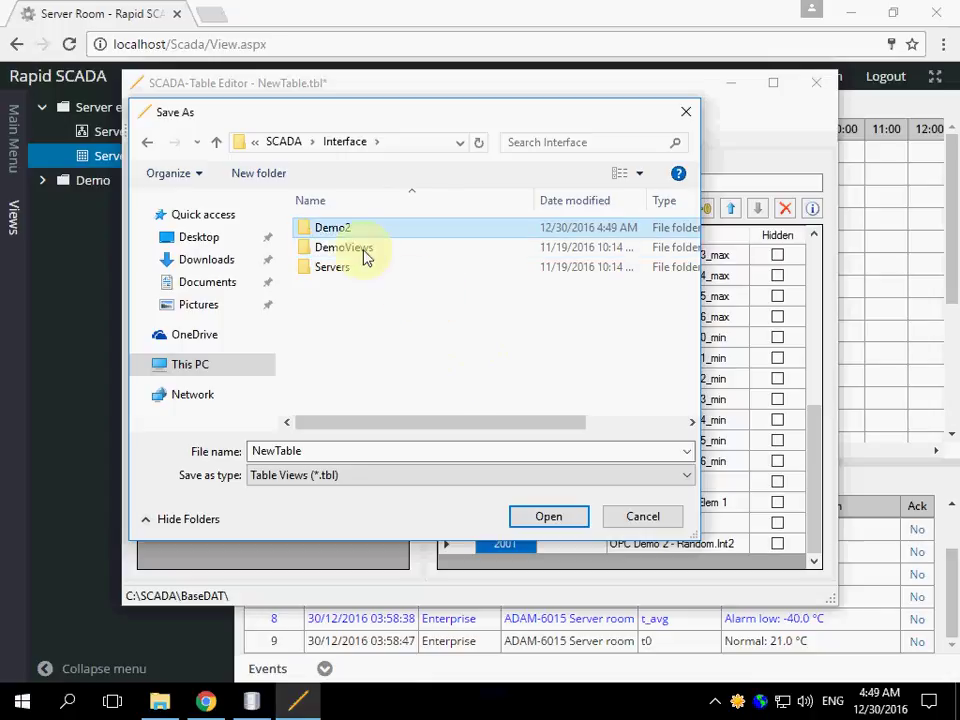
- Inside Demo2, rename the file to DemoTable and save it as DemoTable.tbl
{"action": "double_click", "coordinate": [337, 230]}
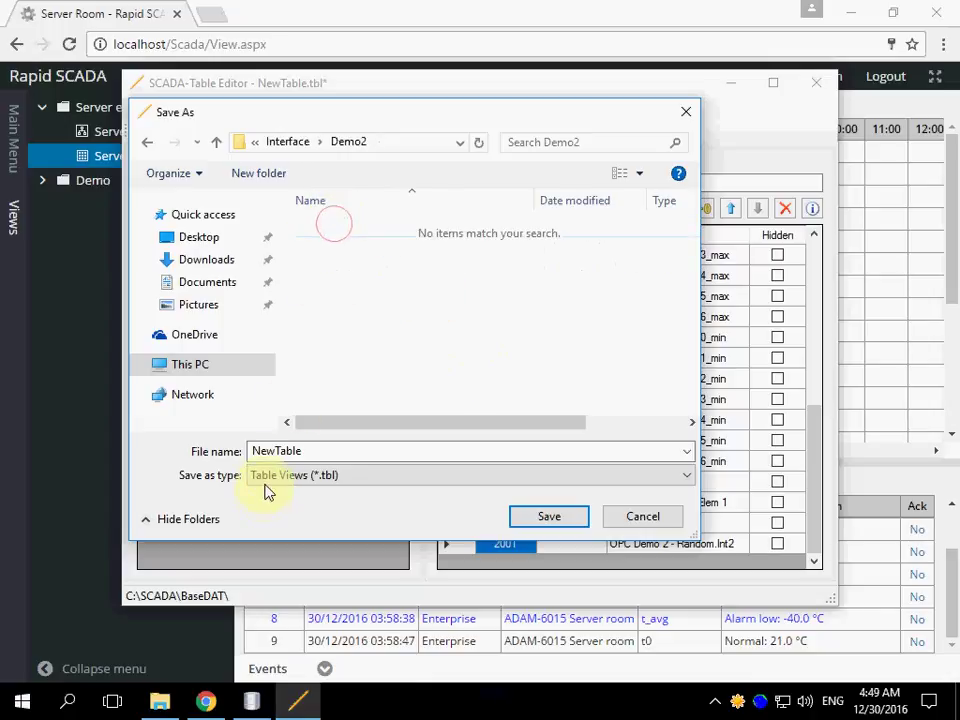
{"action": "double_click", "coordinate": [274, 451]}
{"action": "left_click", "coordinate": [274, 451]}
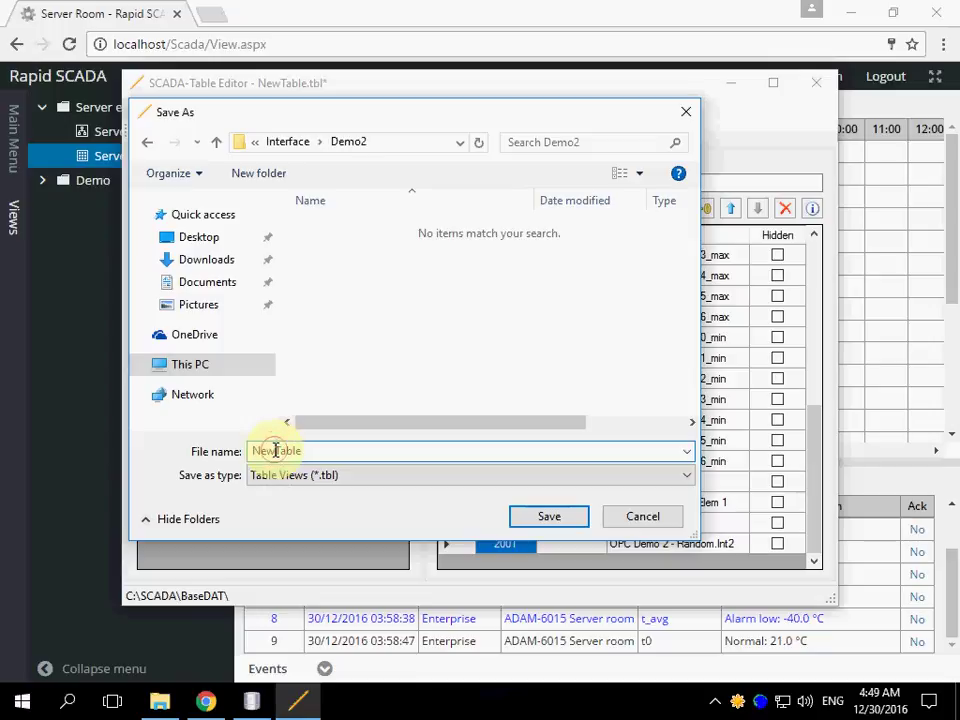
{"action": "key", "text": "shift+Home"}
{"action": "type", "text": "D"}
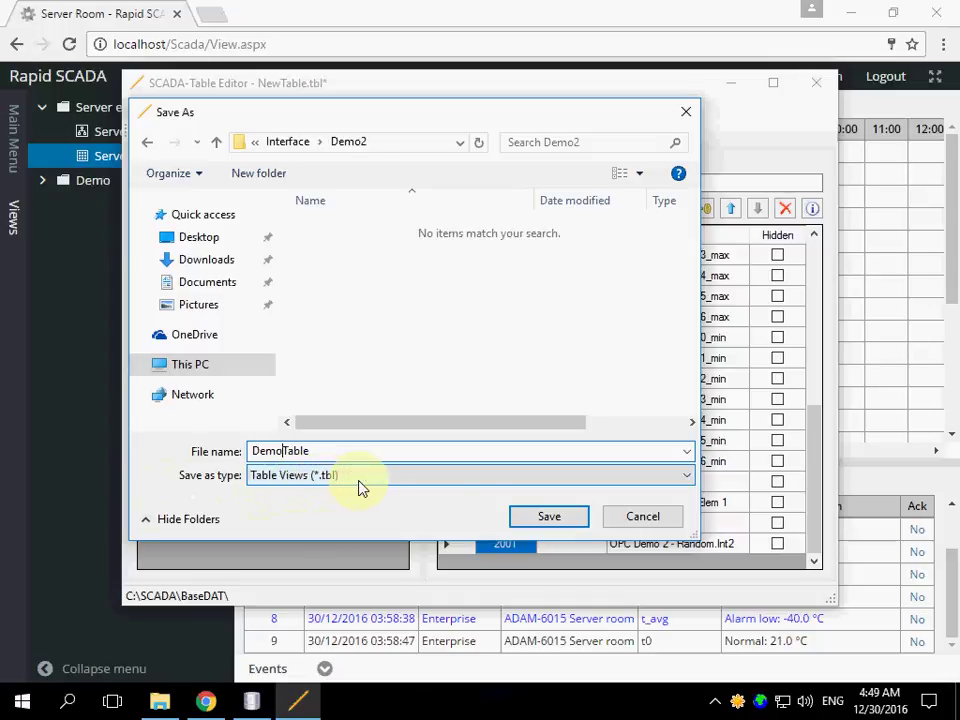
{"action": "left_click", "coordinate": [538, 519]}
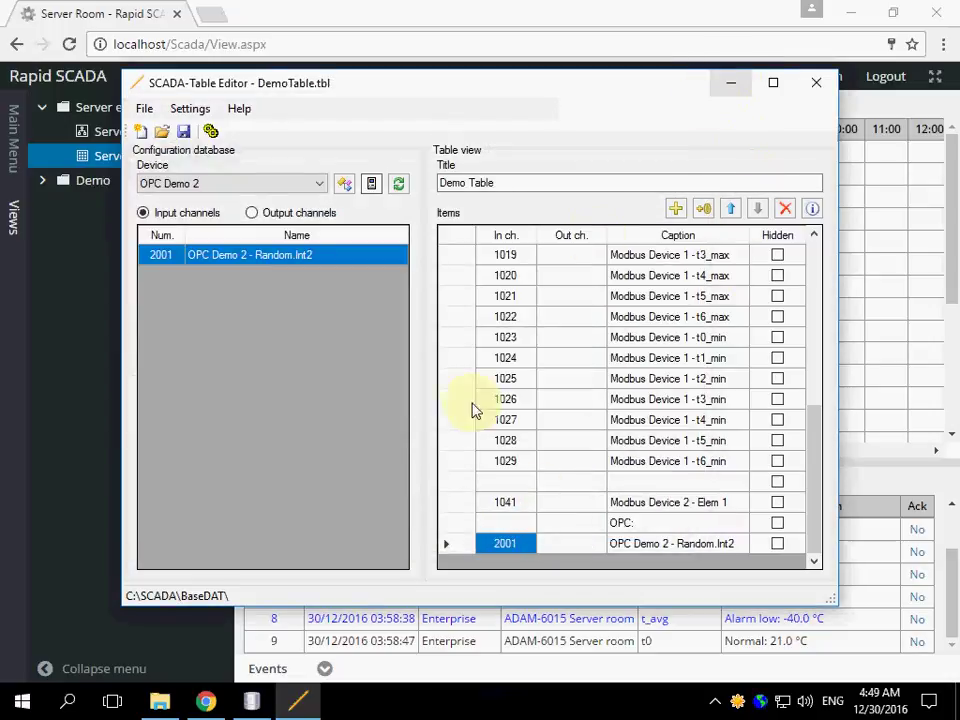
- Add Interface entry ID 101 with path Demo2\DemoTable.tbl, then move to its title cell
{"action": "left_click", "coordinate": [262, 704]}
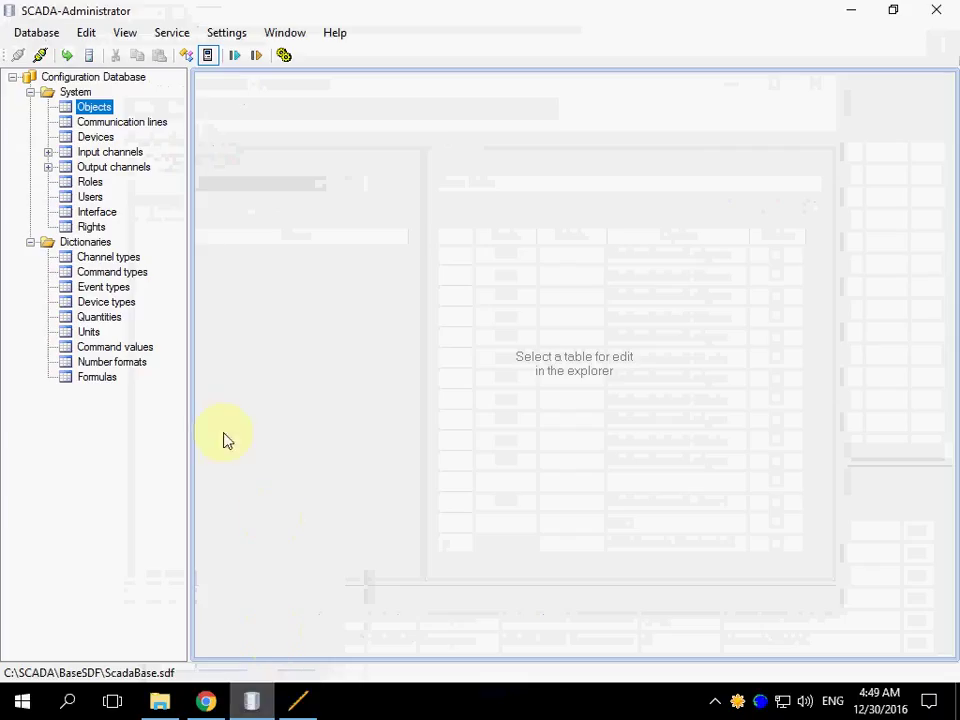
{"action": "left_click", "coordinate": [96, 212]}
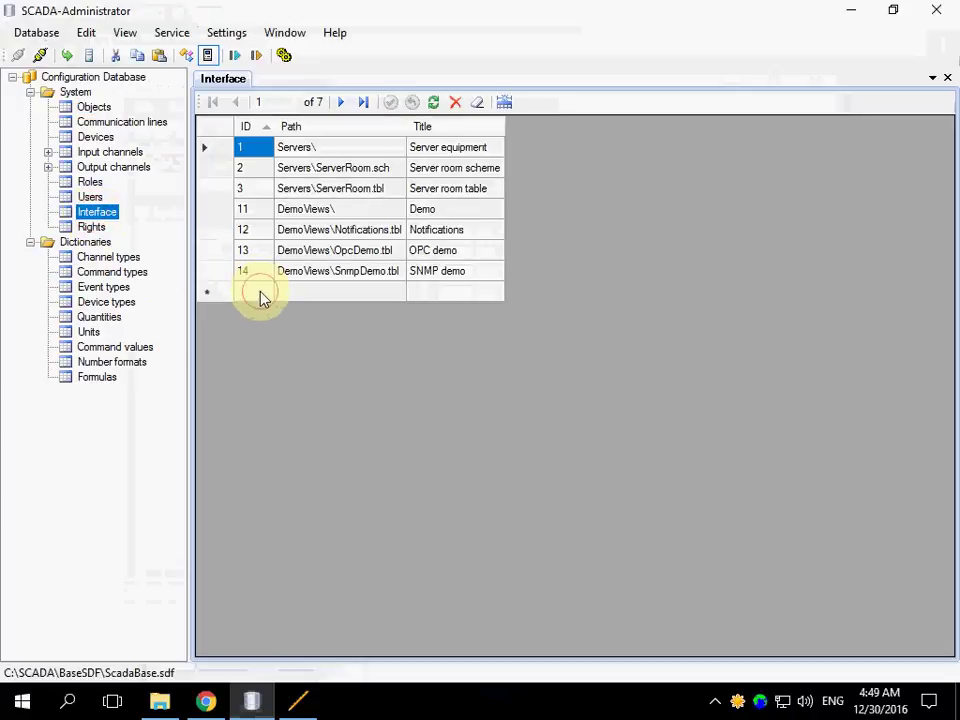
{"action": "left_click", "coordinate": [258, 292]}
{"action": "type", "text": "101"}
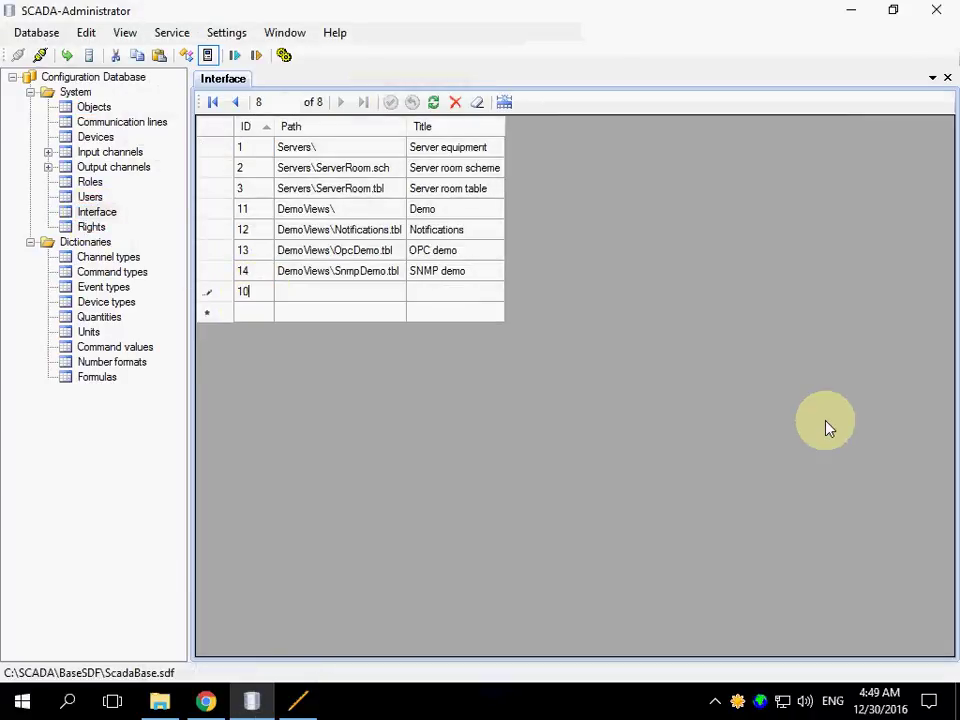
{"action": "key", "text": "Tab"}
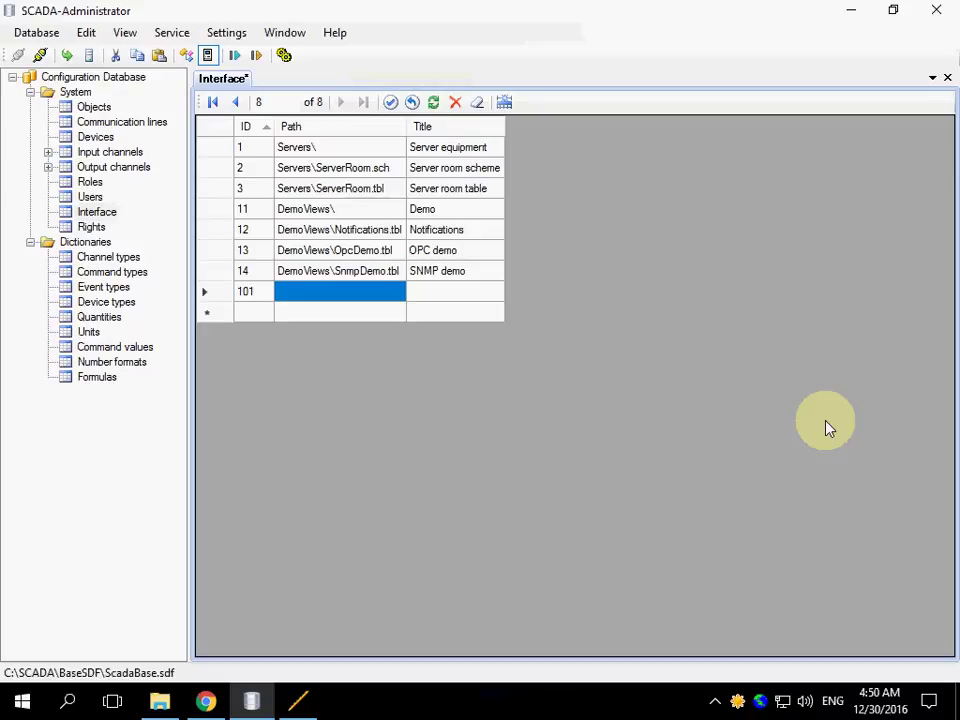
{"action": "type", "text": "Demo2\\DemoTable.tbl"}
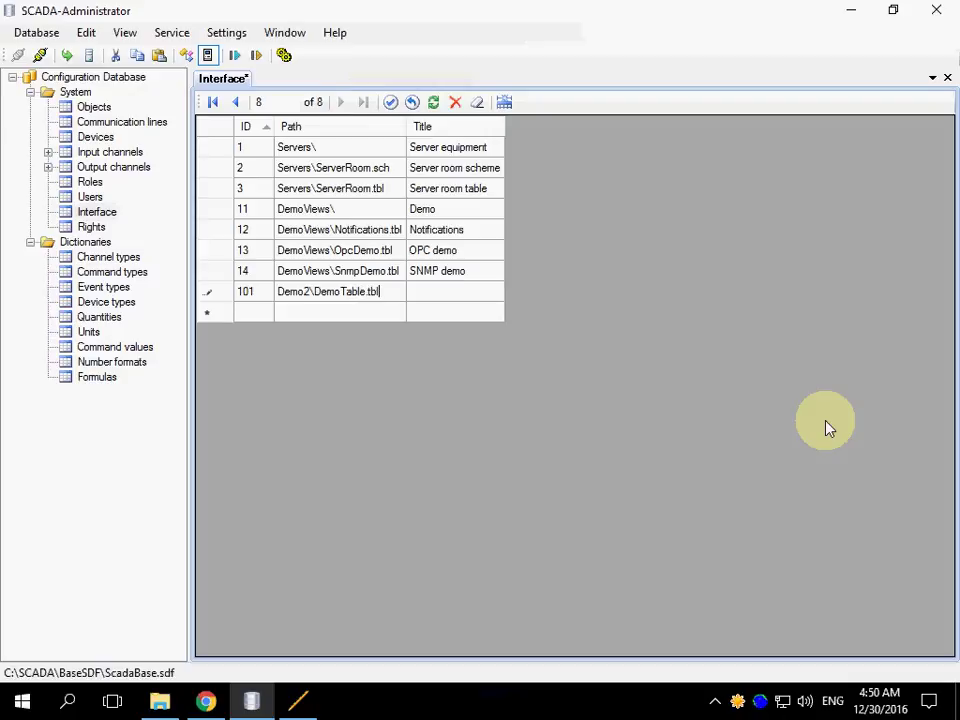
{"action": "key", "text": "Return"}
{"action": "key", "text": "Up"}
{"action": "key", "text": "Tab"}
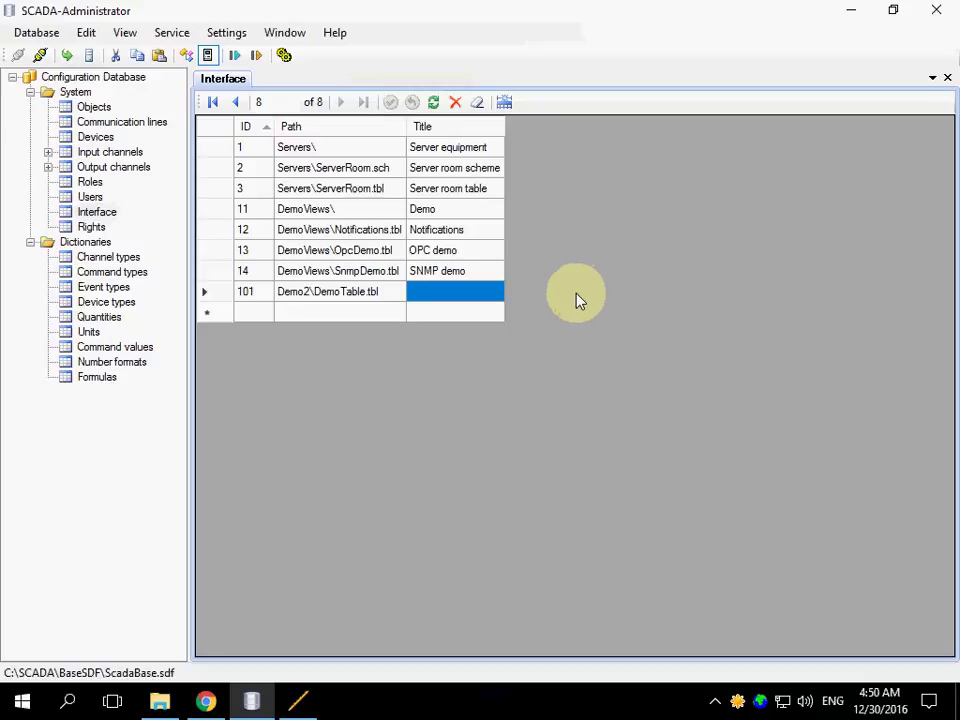
- Browse File Explorer to C:\SCADA\Interface\Demo2 to confirm DemoTable.tbl is there
{"action": "left_click", "coordinate": [159, 703]}
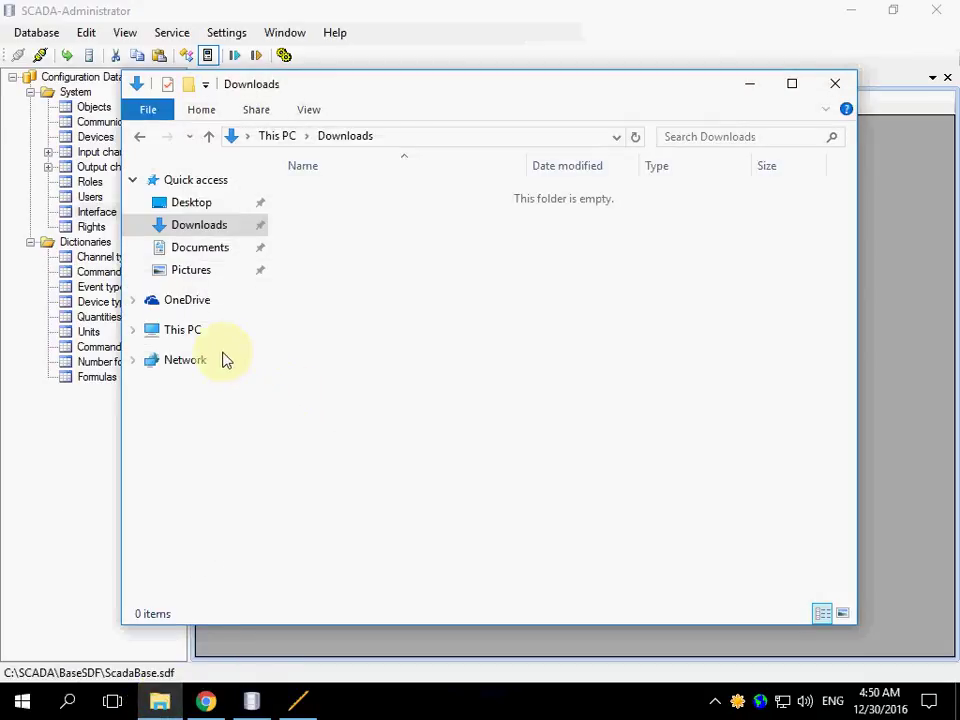
{"action": "left_click", "coordinate": [183, 333]}
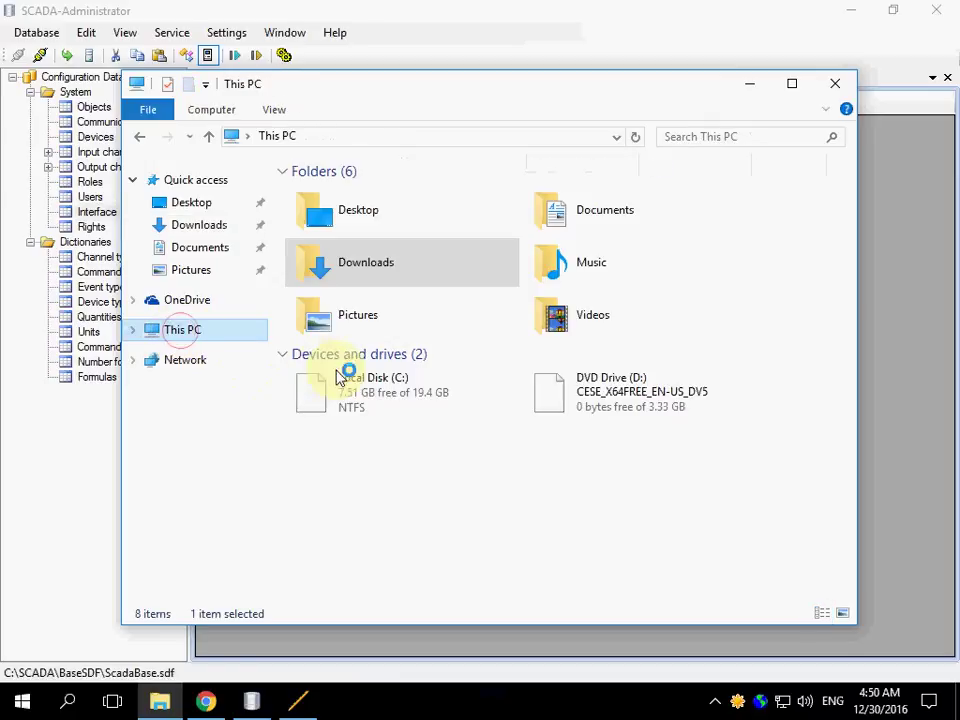
{"action": "double_click", "coordinate": [395, 406]}
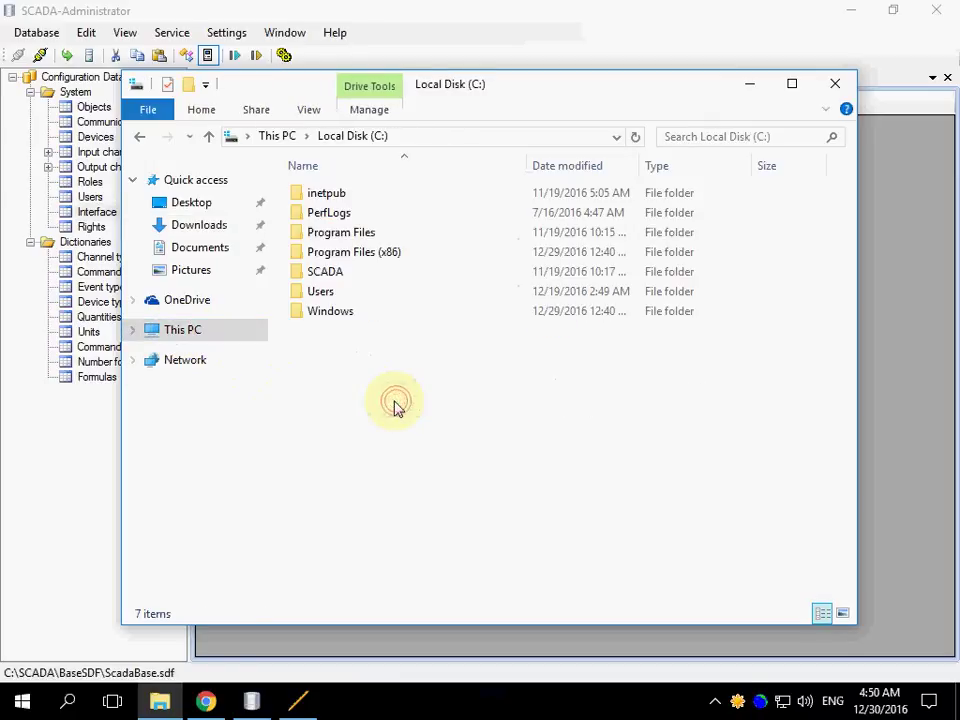
{"action": "left_click", "coordinate": [333, 280]}
{"action": "double_click", "coordinate": [333, 280]}
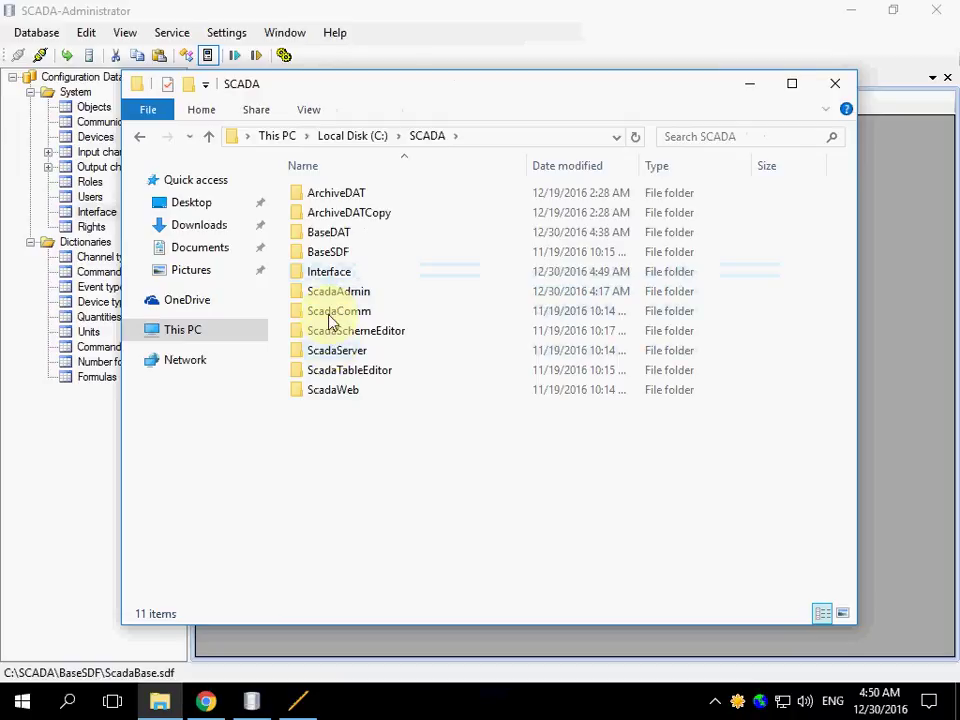
{"action": "double_click", "coordinate": [328, 272]}
{"action": "double_click", "coordinate": [318, 198]}
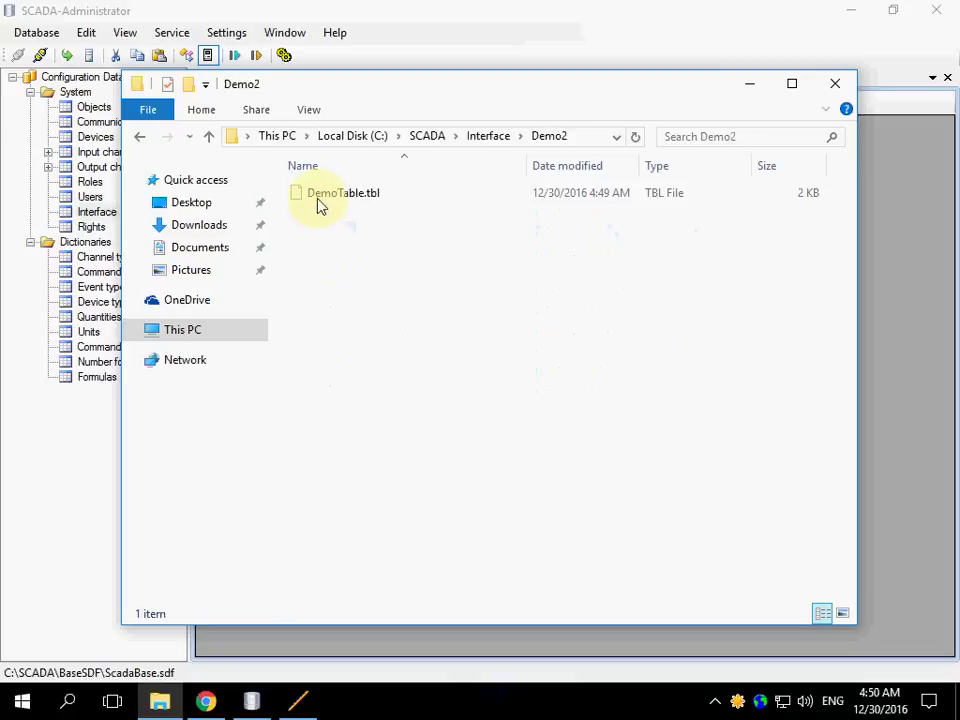
- Minimize the Demo2 folder window and pass the configuration to SCADA-Server, acknowledging the success message
{"action": "left_click", "coordinate": [749, 84]}
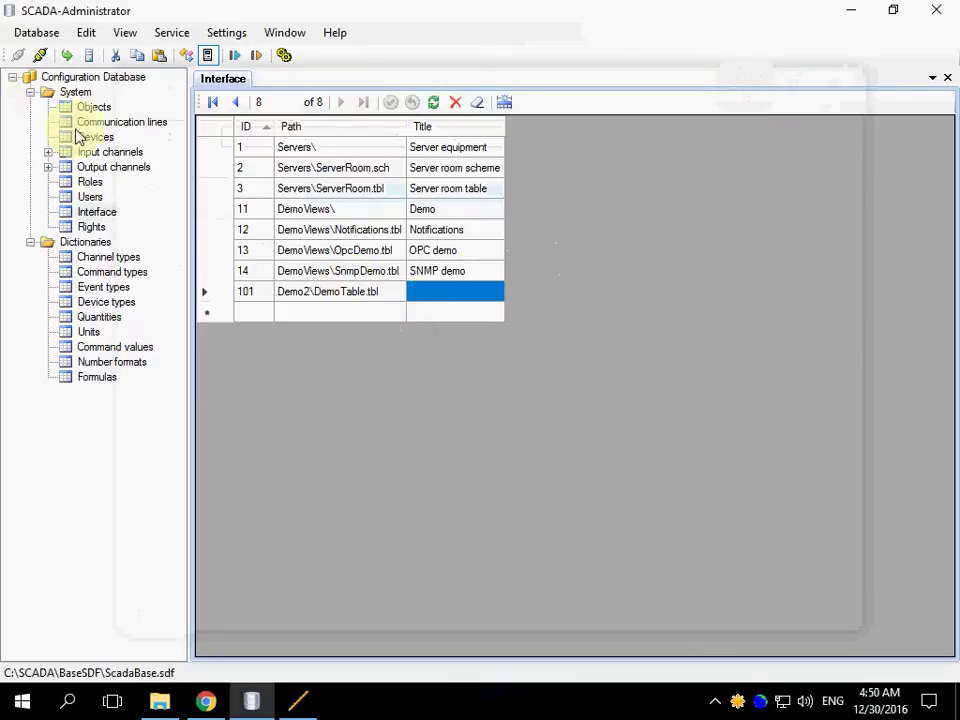
{"action": "left_click", "coordinate": [67, 56]}
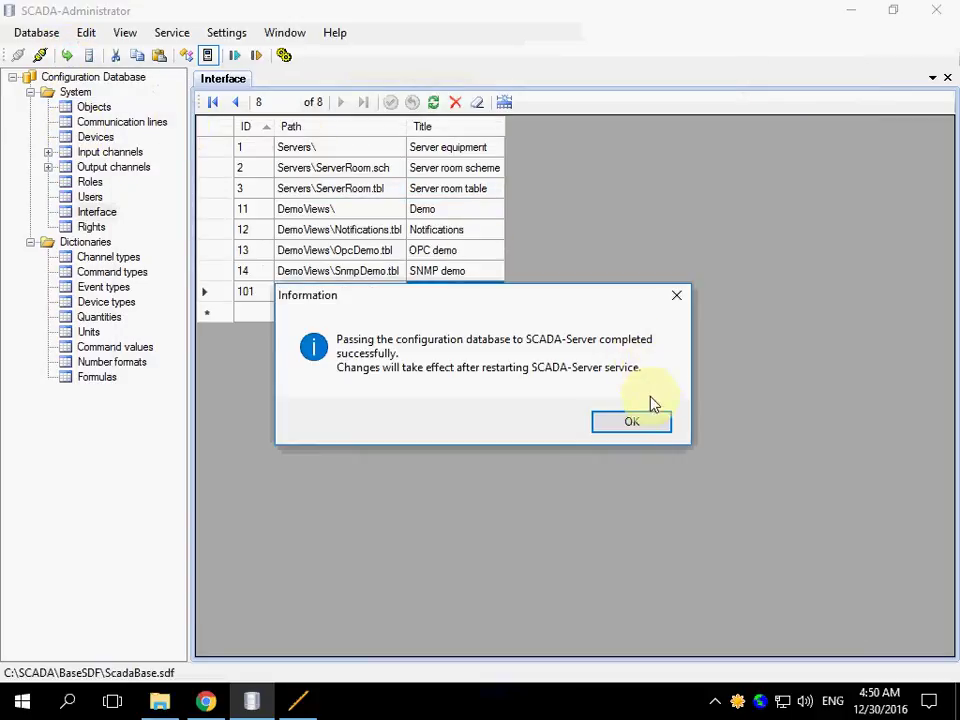
{"action": "left_click", "coordinate": [637, 422]}
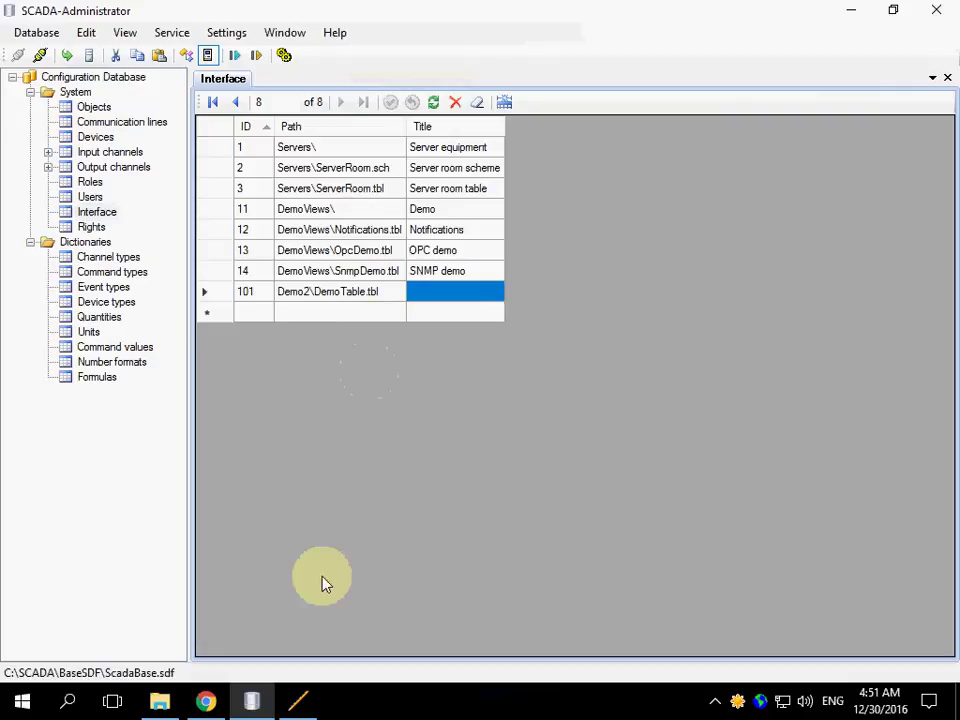
- Log out of Rapid SCADA and log back in as admin with the account password
{"action": "left_click", "coordinate": [206, 702]}
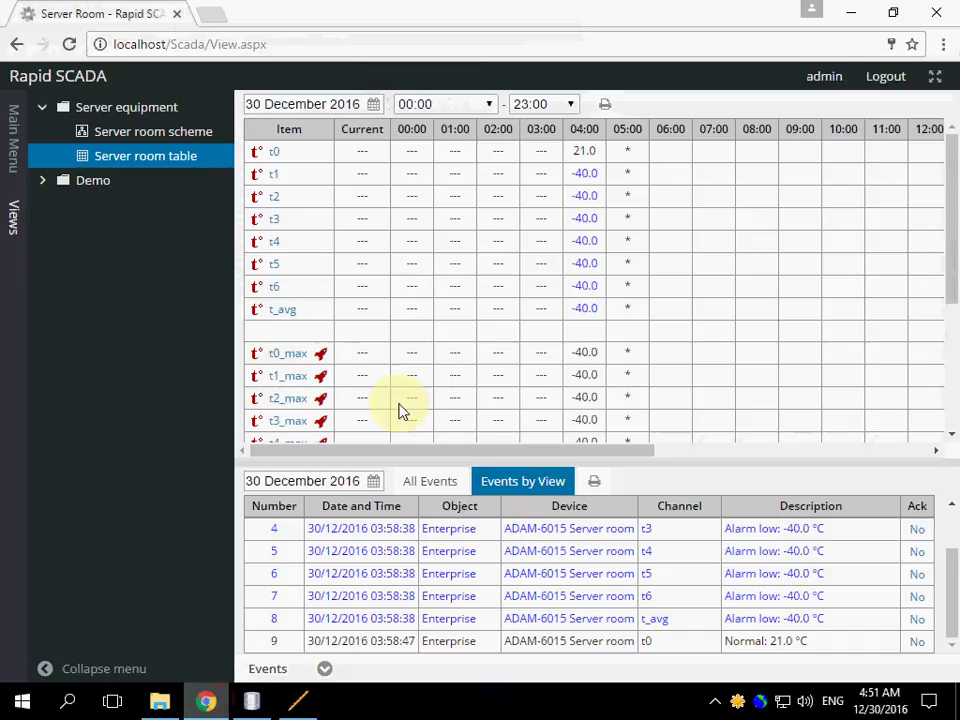
{"action": "left_click", "coordinate": [887, 78]}
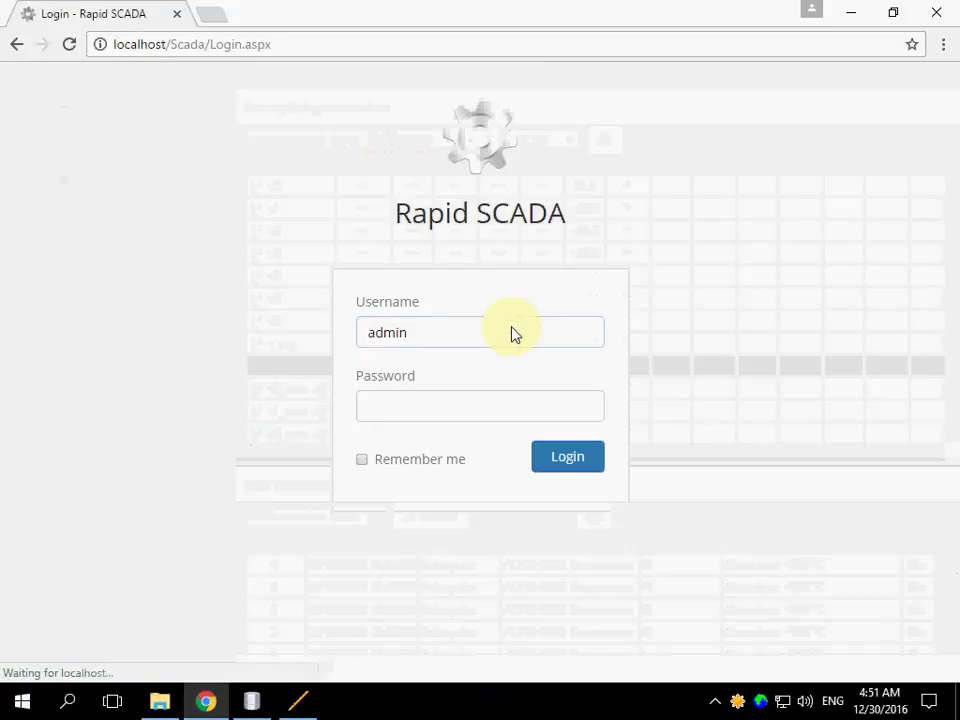
{"action": "left_click", "coordinate": [439, 409]}
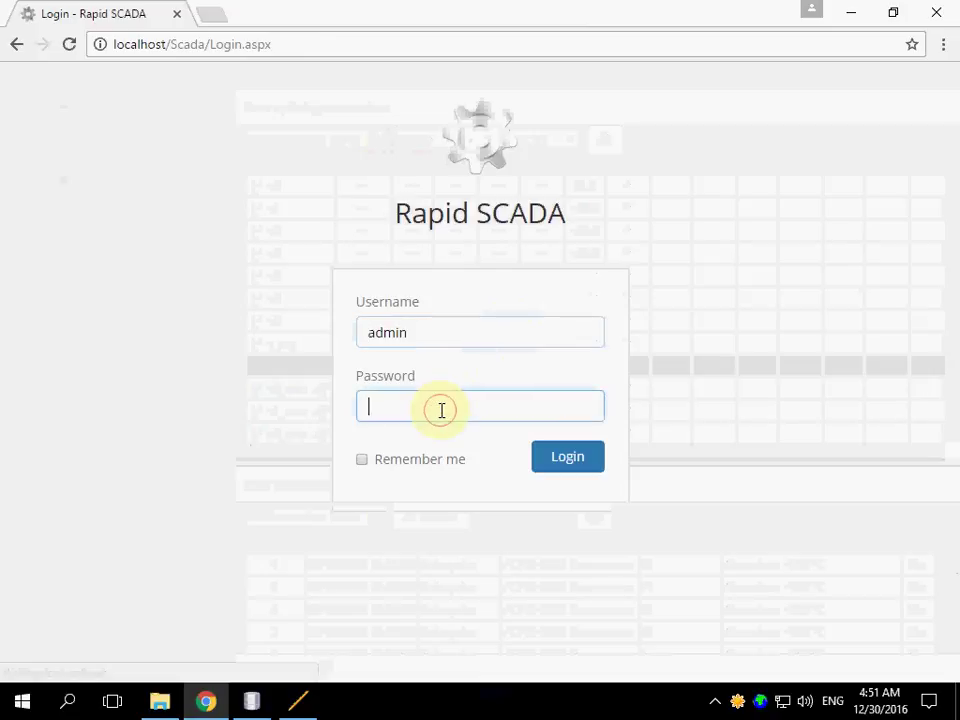
{"action": "type", "text": "12345"}
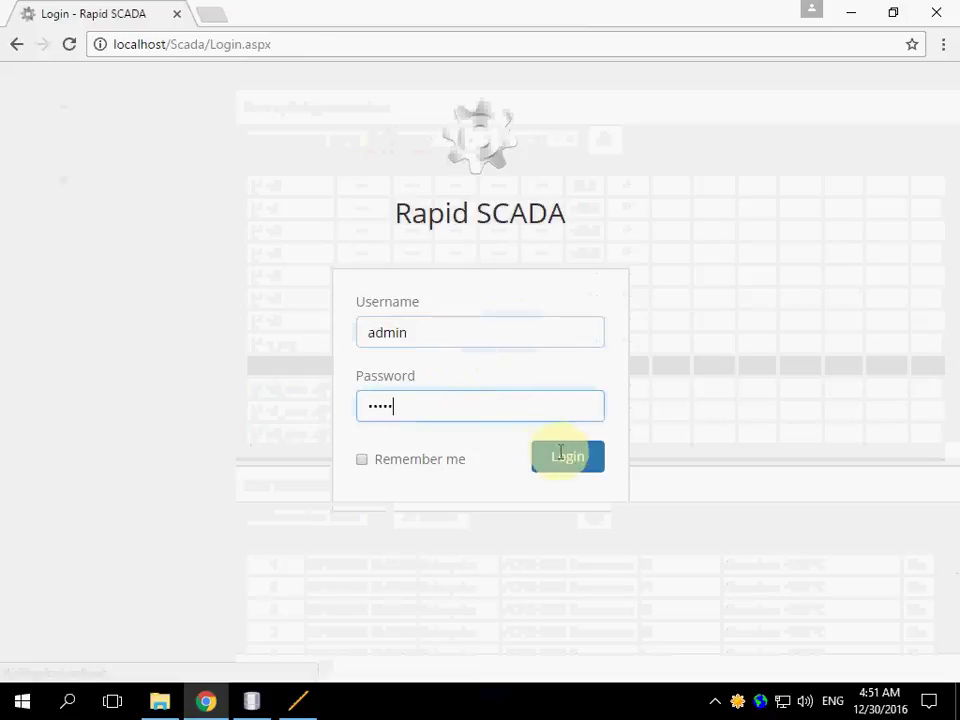
{"action": "left_click", "coordinate": [573, 467]}
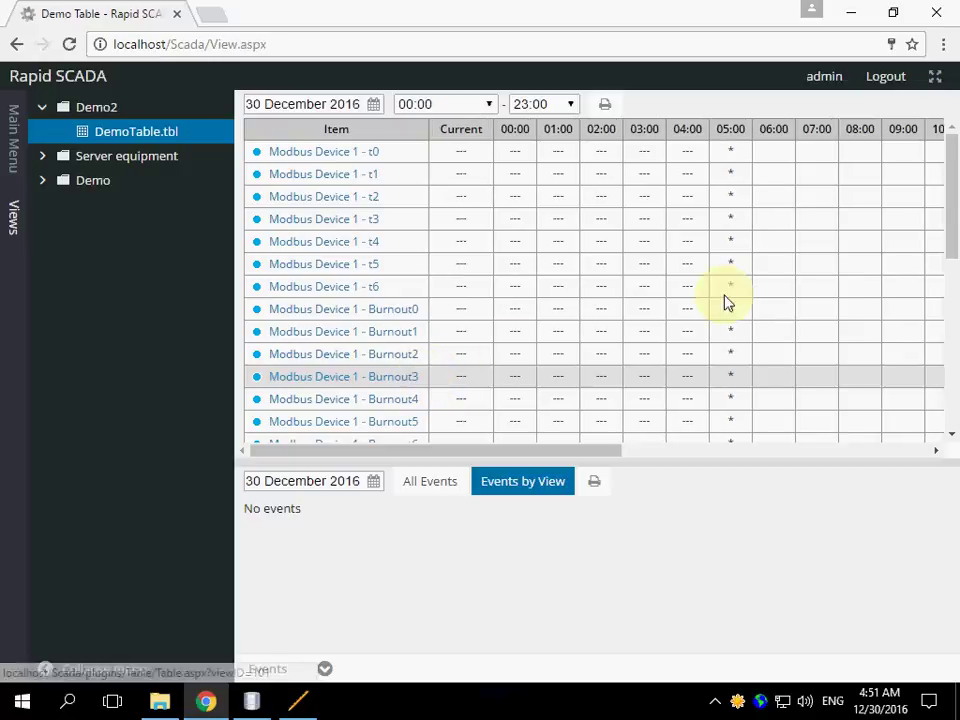
- Open DemoTable.tbl under Demo2 in Views and scroll through its channel rows
{"action": "left_click", "coordinate": [949, 293]}
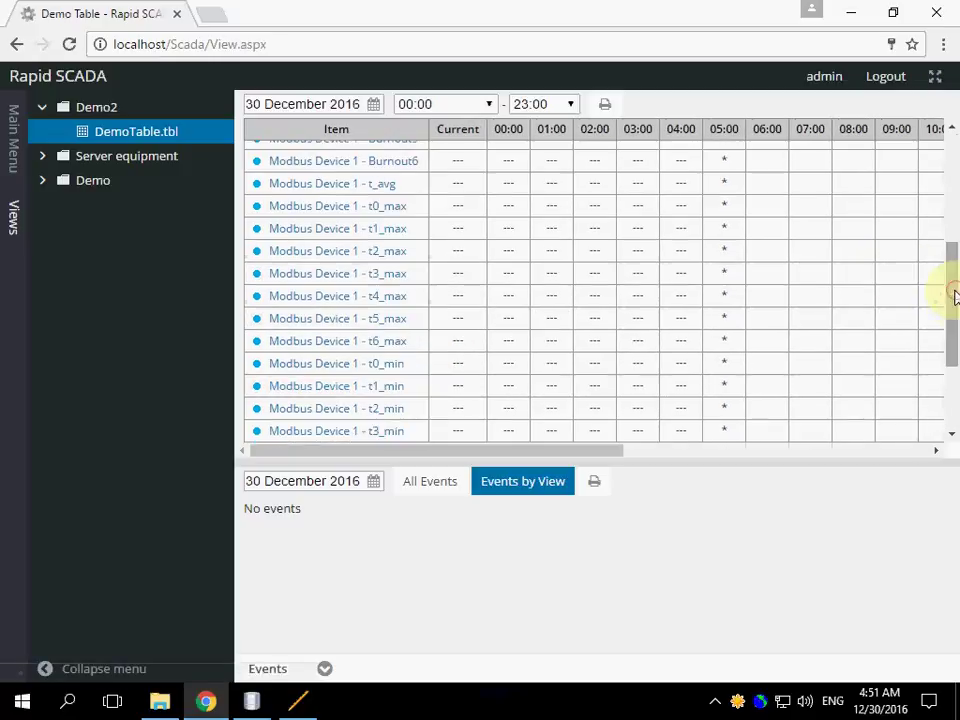
{"action": "left_click", "coordinate": [953, 423]}
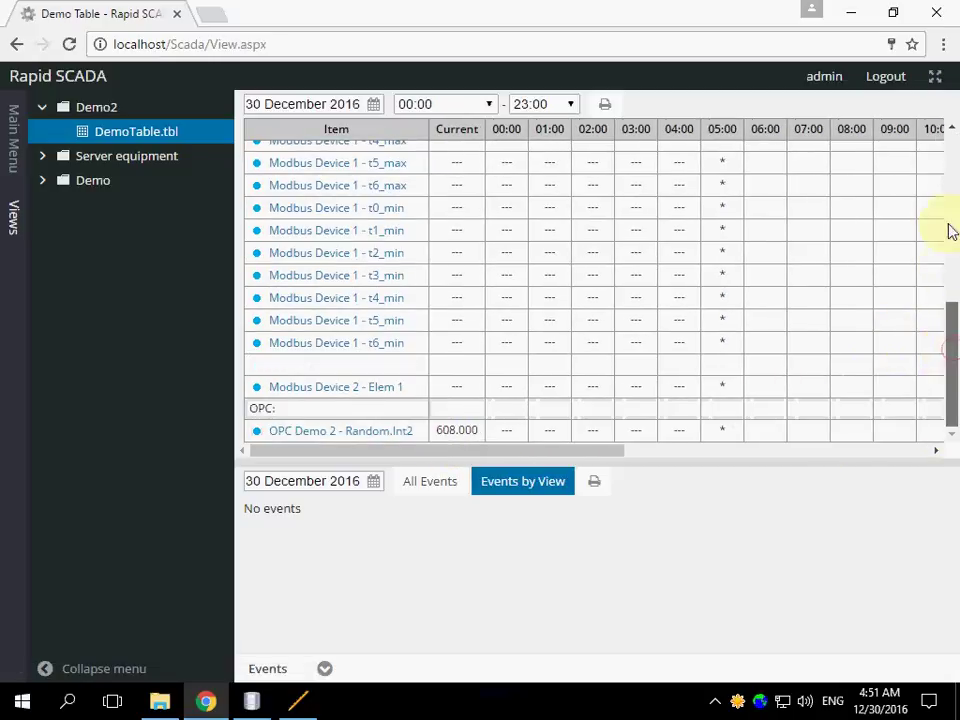
{"action": "left_click", "coordinate": [949, 148]}
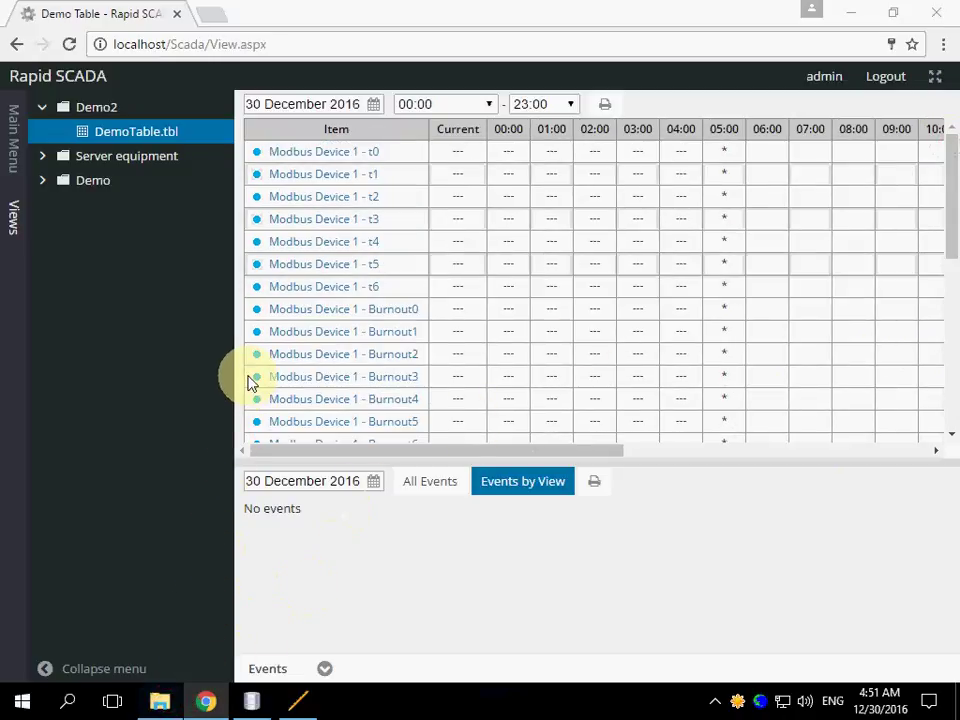
- Launch mod_RSsim from C:\Program Files (x86)\EmbeddedIntelligence\Mod_RSsim and dismiss its licence notice
{"action": "key", "text": "alt+Tab"}
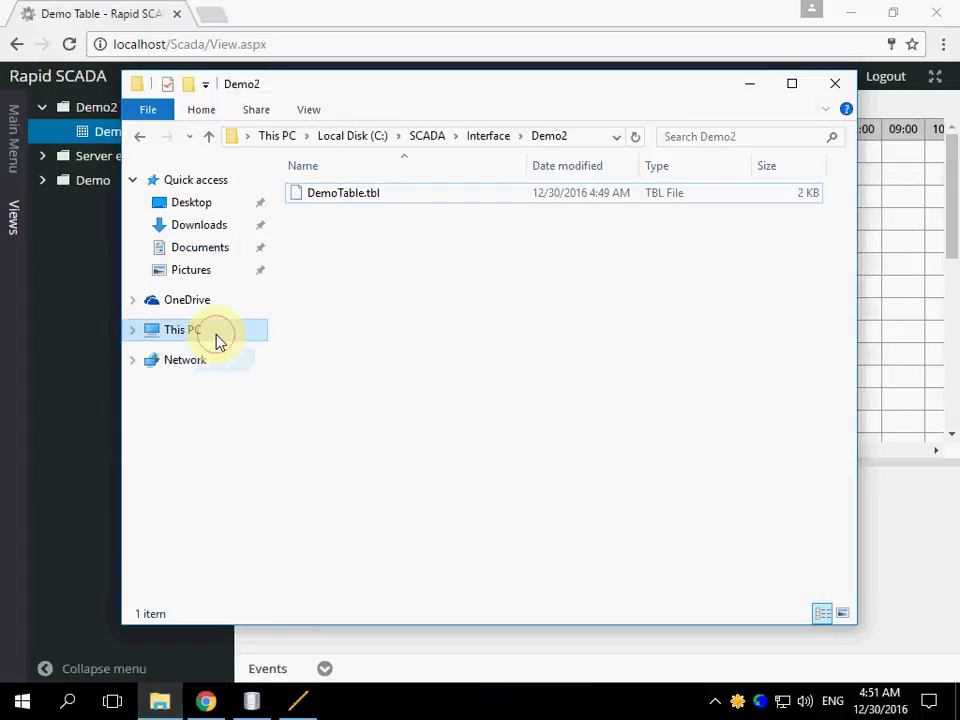
{"action": "left_click", "coordinate": [220, 342]}
{"action": "left_click", "coordinate": [384, 410]}
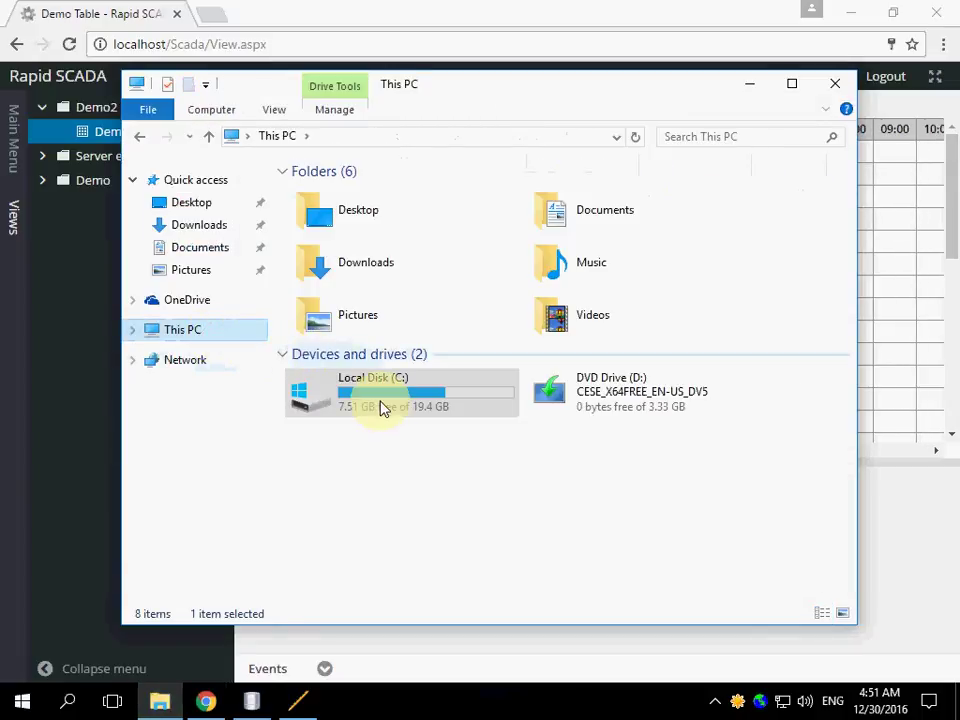
{"action": "double_click", "coordinate": [380, 408]}
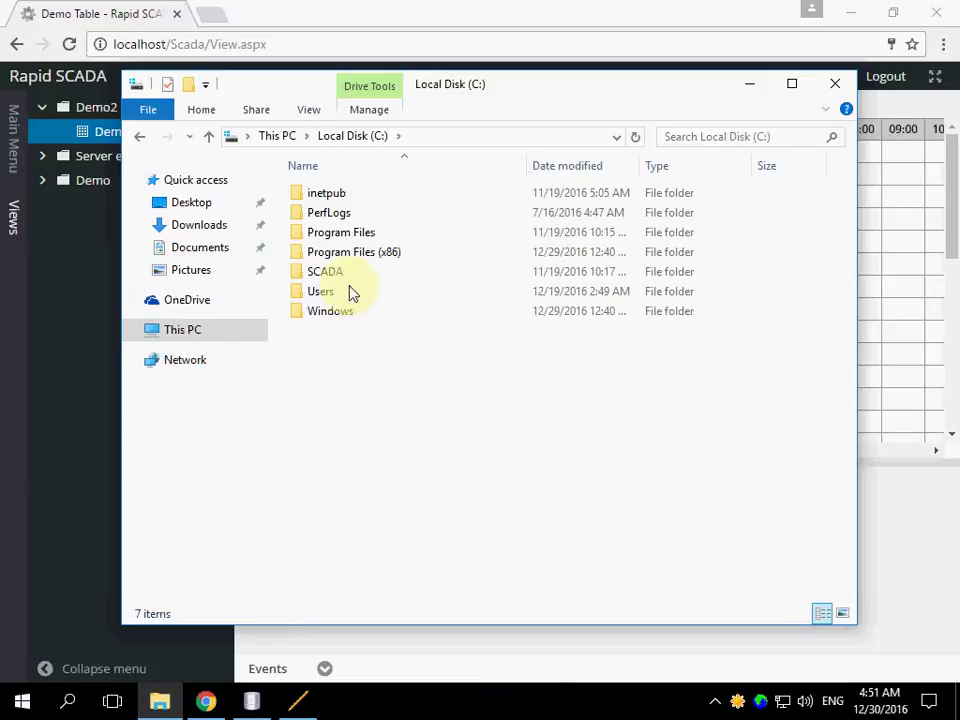
{"action": "double_click", "coordinate": [343, 256]}
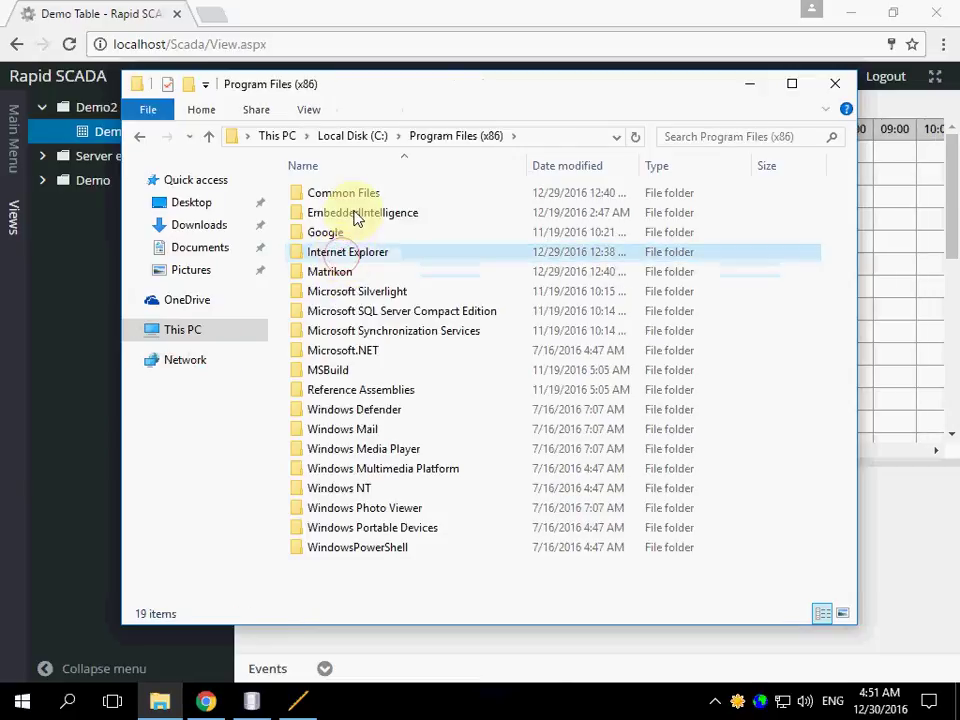
{"action": "double_click", "coordinate": [352, 215]}
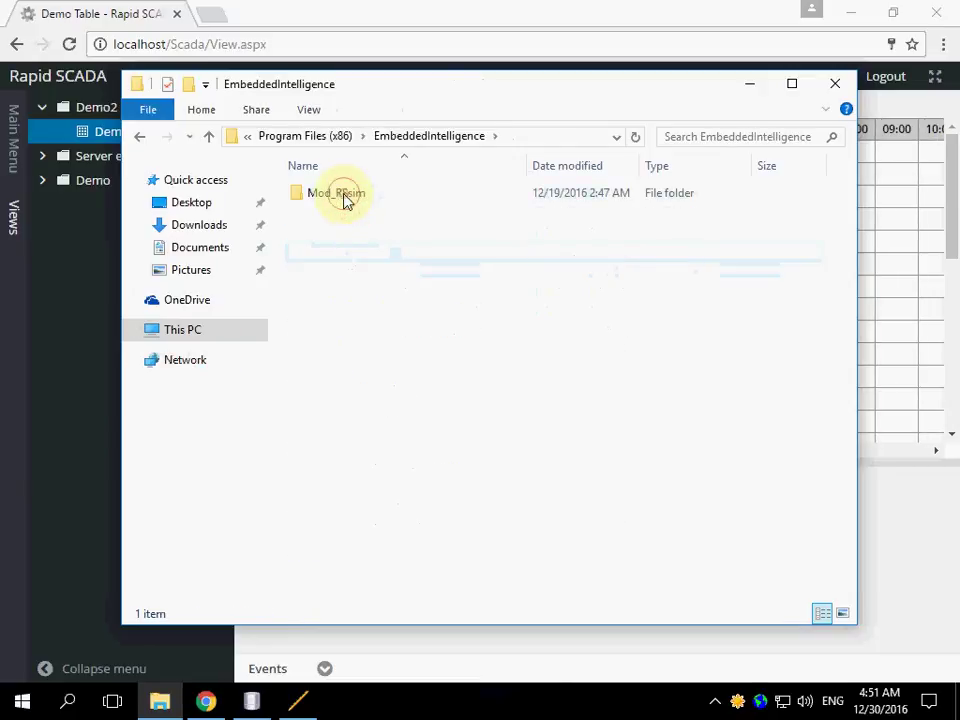
{"action": "double_click", "coordinate": [340, 195]}
{"action": "double_click", "coordinate": [340, 213]}
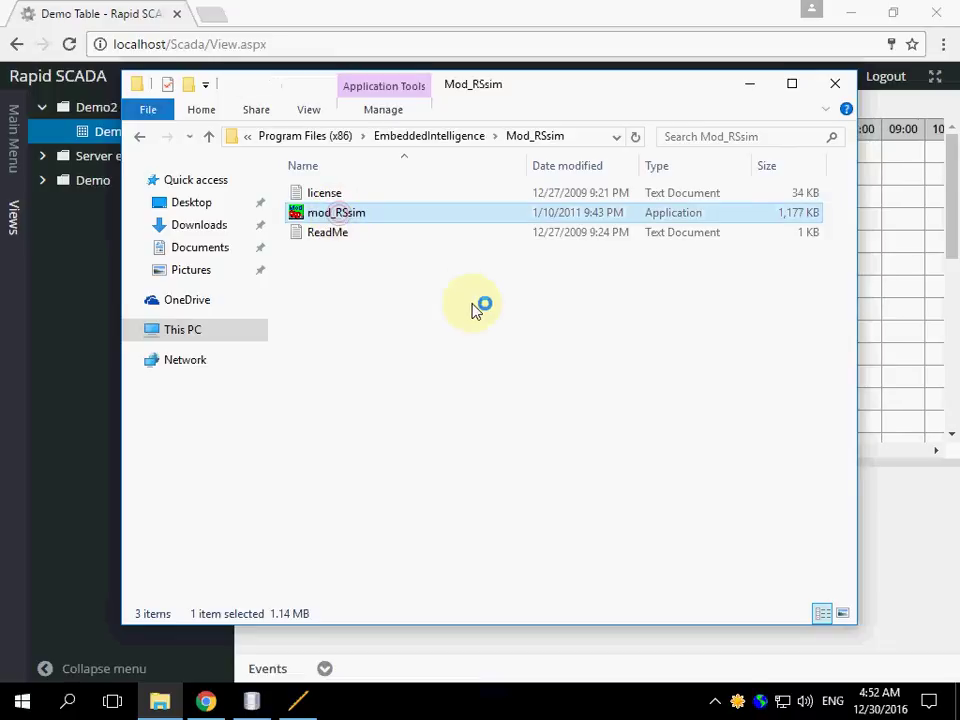
{"action": "left_click", "coordinate": [637, 413]}
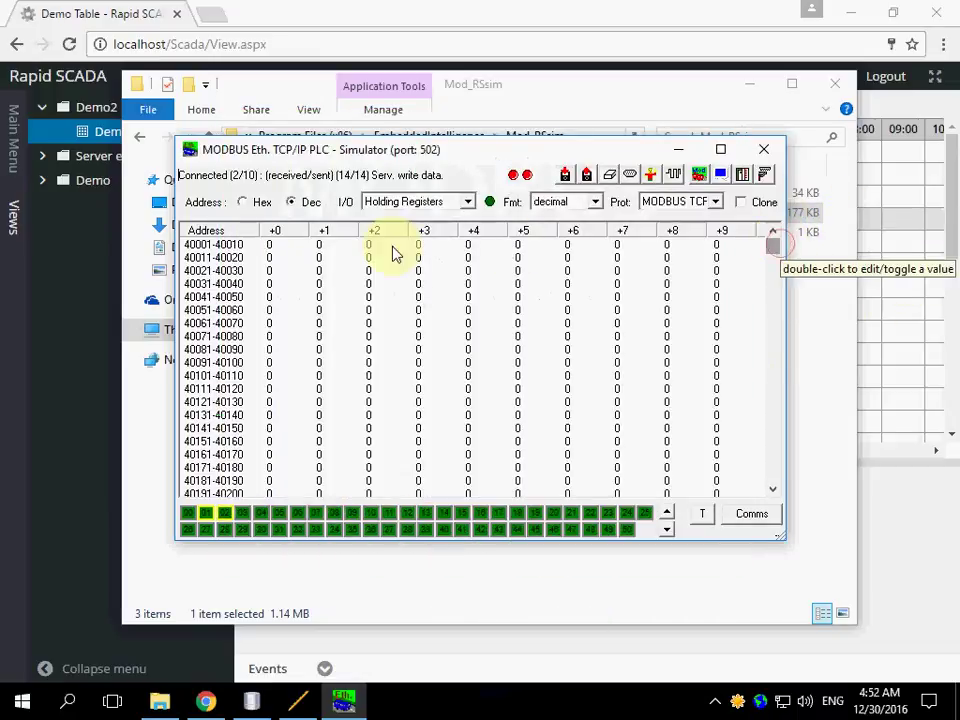
- Change holding register 40001's value to 20000 in the edit dialog
{"action": "double_click", "coordinate": [275, 244]}
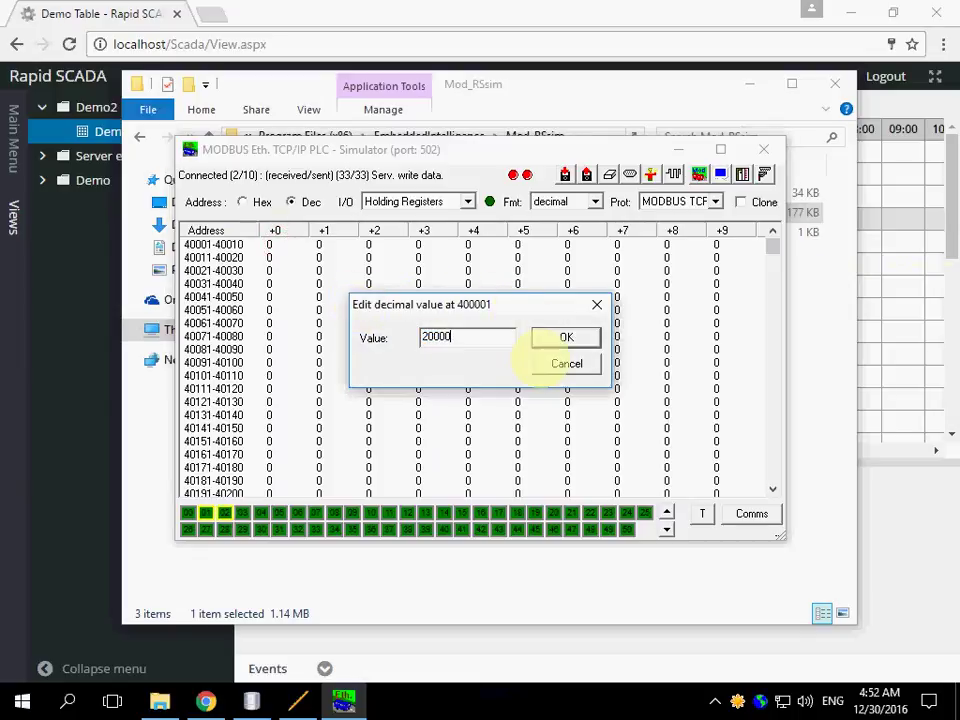
{"action": "left_click", "coordinate": [564, 339]}
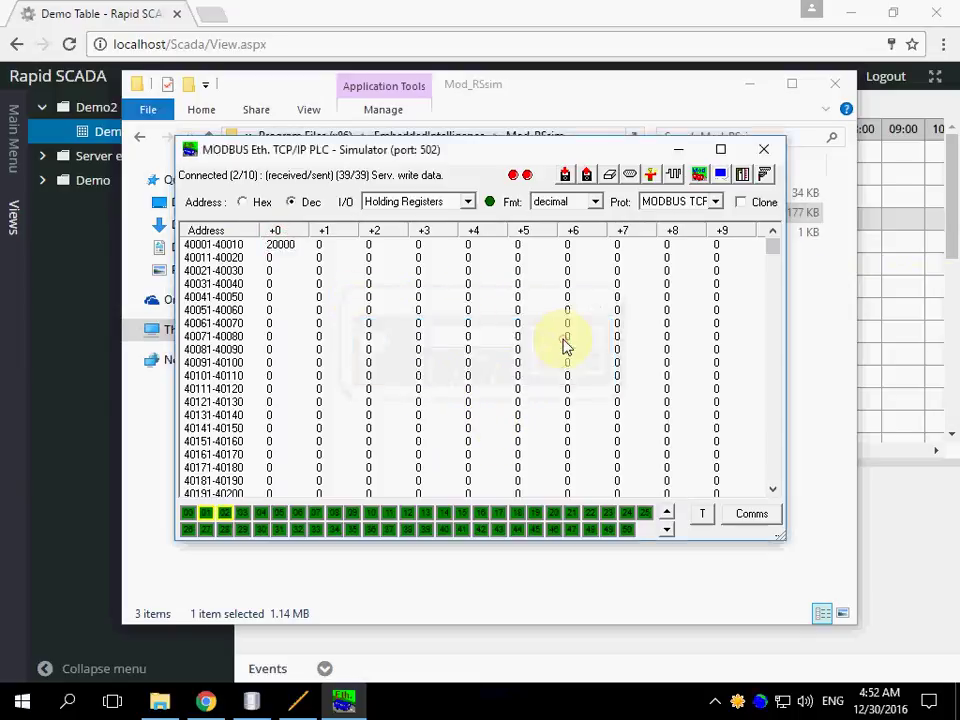
- In Chrome, visit the Server room table, then reopen DemoTable.tbl to see t0 at 20,000.000
{"action": "left_click", "coordinate": [116, 26]}
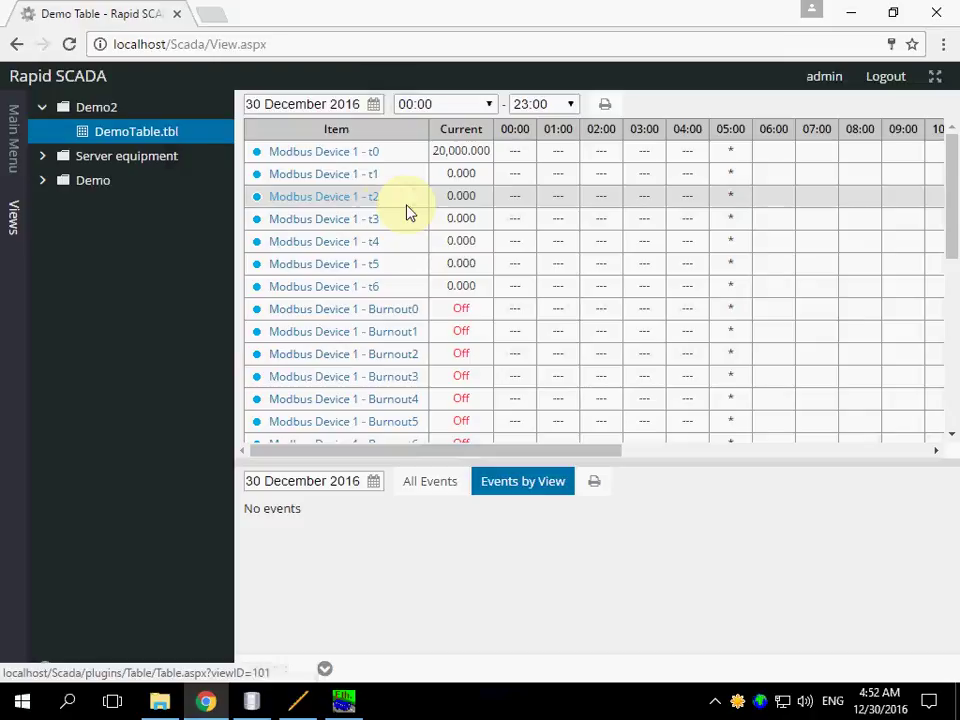
{"action": "left_click", "coordinate": [41, 157]}
{"action": "left_click", "coordinate": [128, 213]}
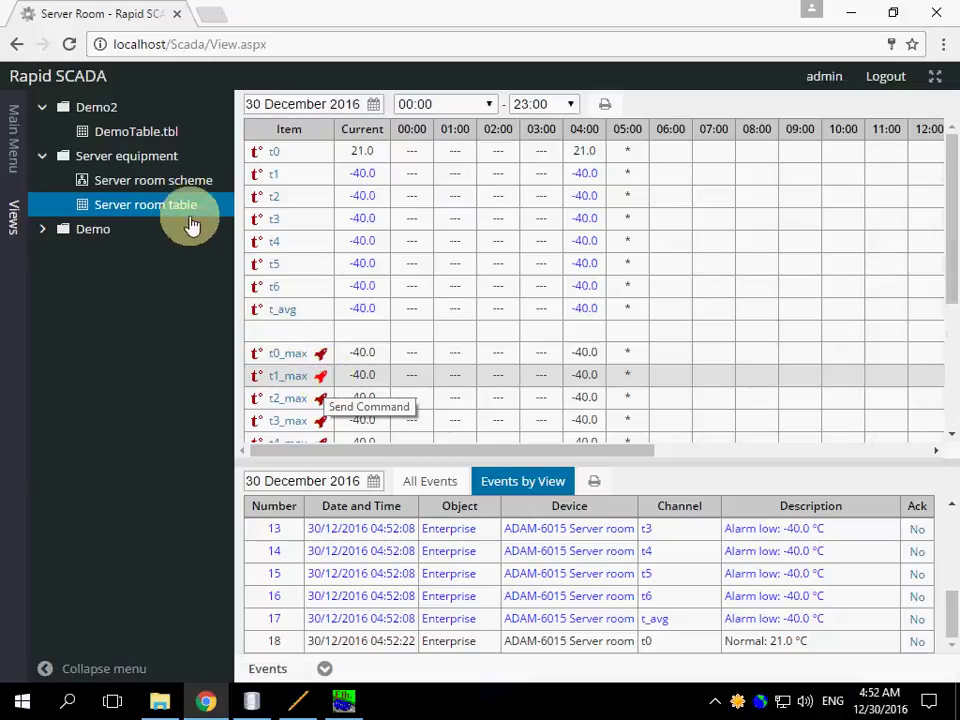
{"action": "left_click", "coordinate": [128, 138]}
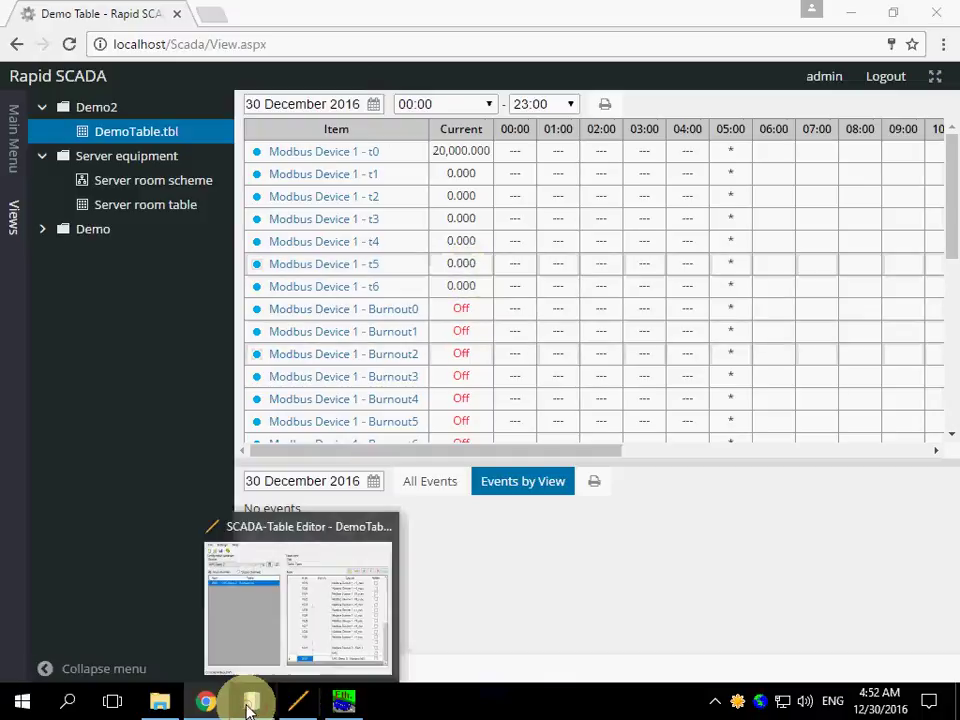
- Open both the output channel and input channel tables of Modbus Device 1
{"action": "left_click", "coordinate": [250, 706]}
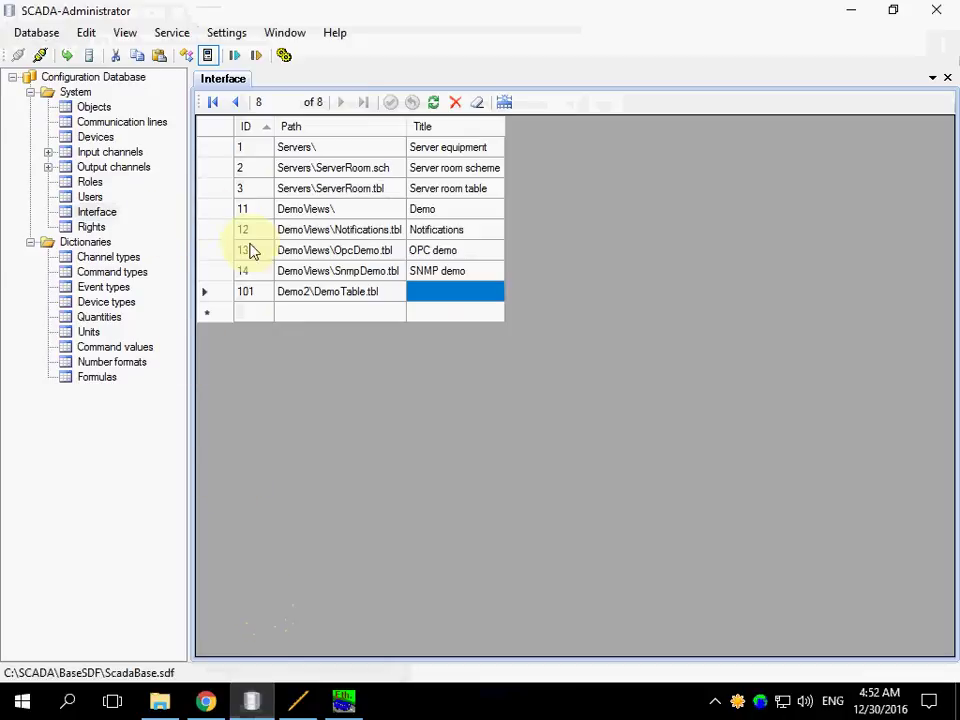
{"action": "left_click", "coordinate": [48, 167]}
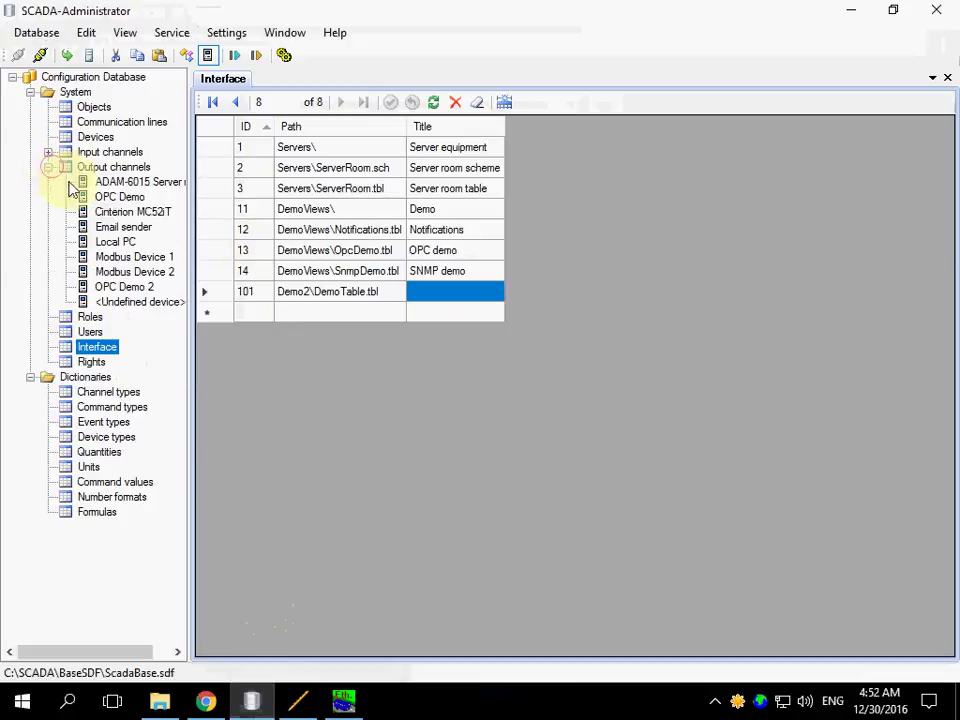
{"action": "left_click", "coordinate": [130, 256]}
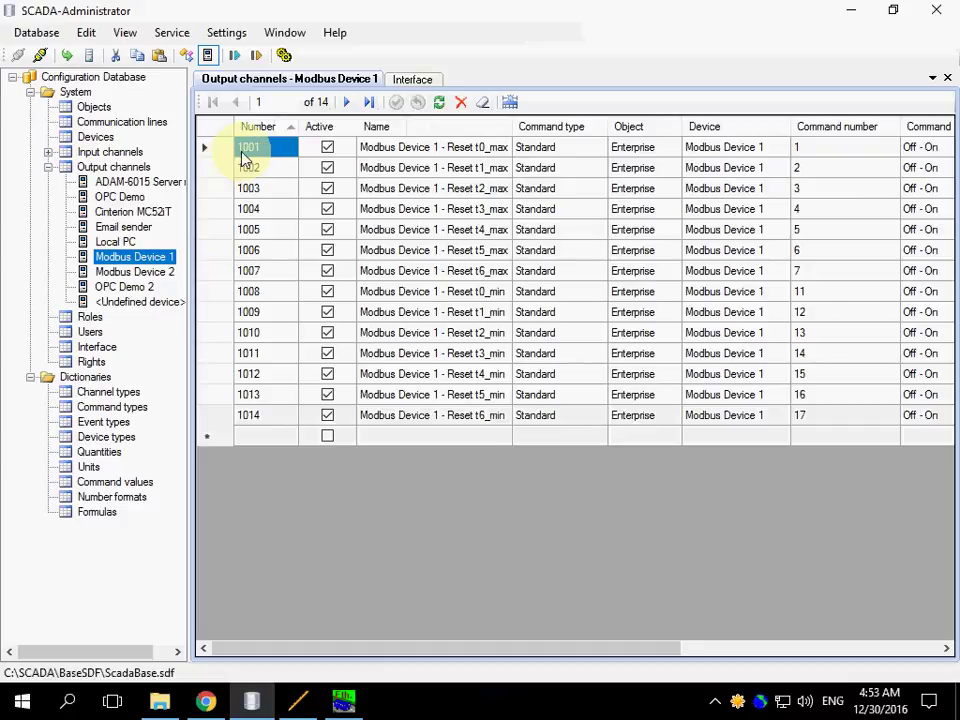
{"action": "left_click", "coordinate": [48, 153]}
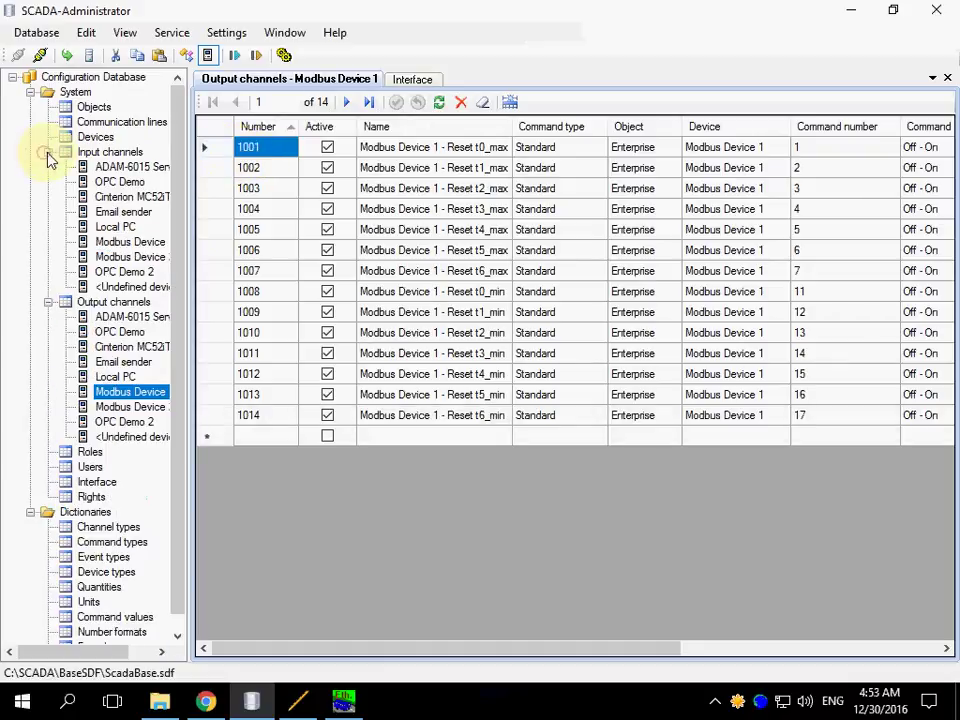
{"action": "left_click", "coordinate": [155, 243]}
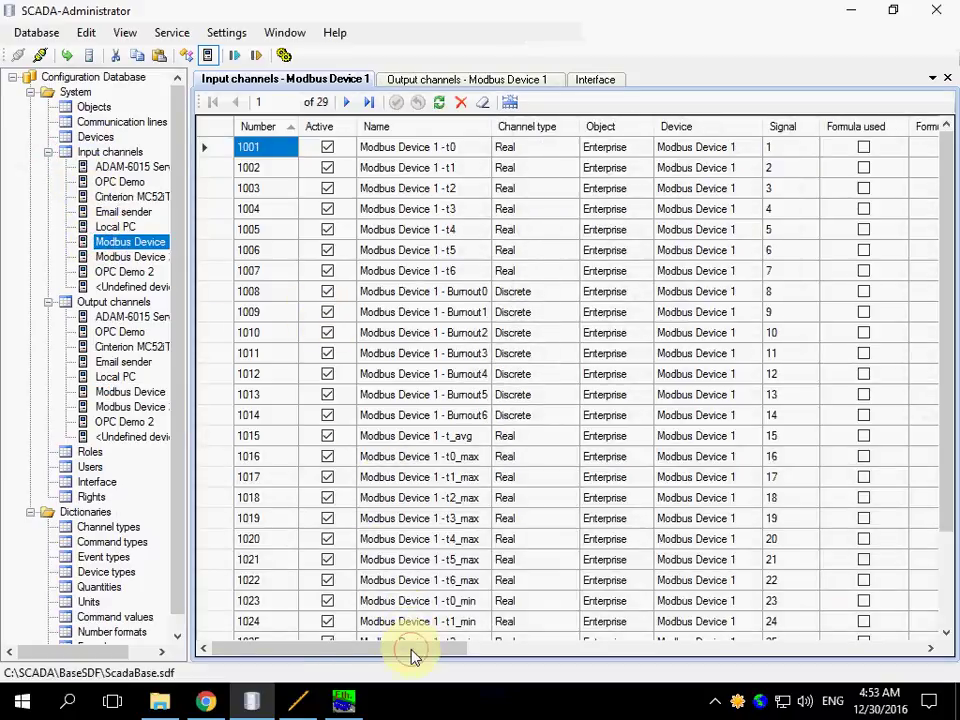
- Set output channel 1001 on input channel 1001 (t0)
{"action": "left_click_drag", "start_coordinate": [414, 652], "coordinate": [594, 647]}
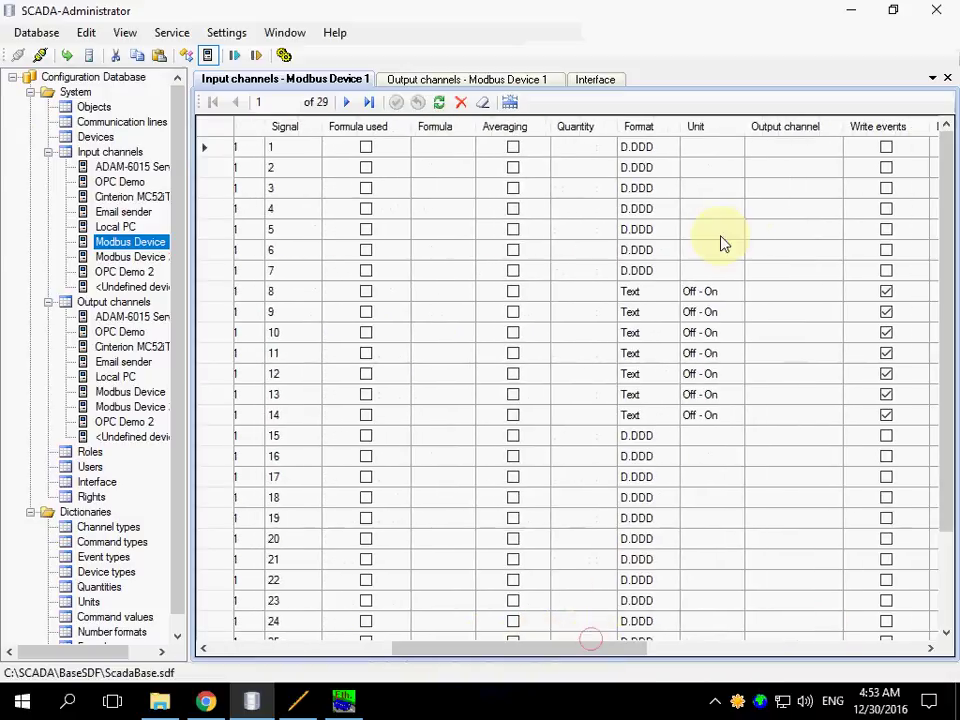
{"action": "left_click", "coordinate": [781, 156]}
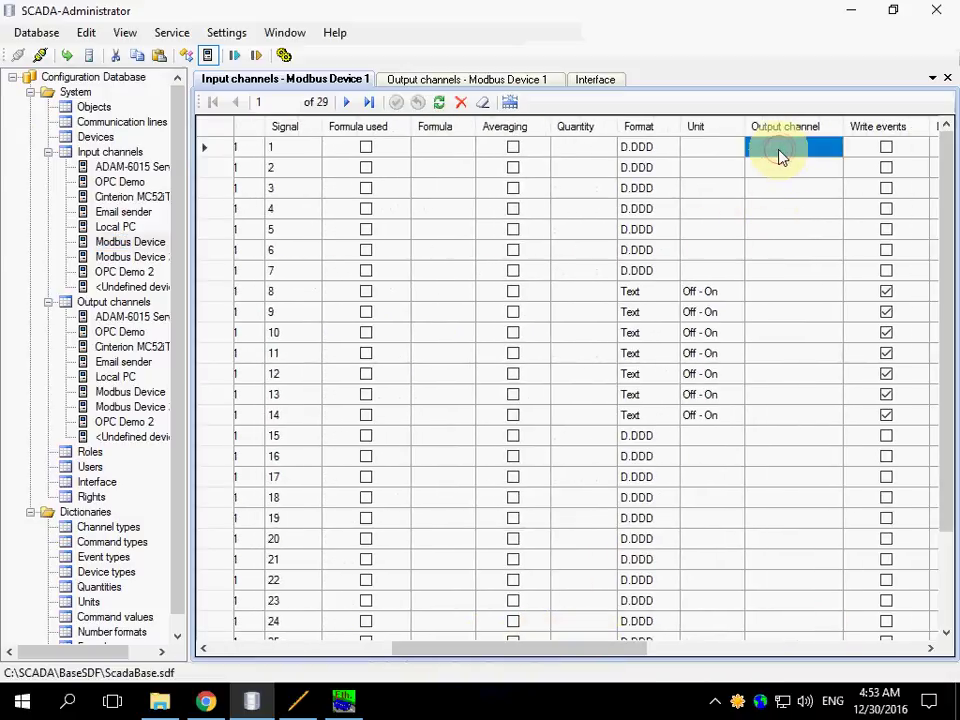
{"action": "type", "text": "1"}
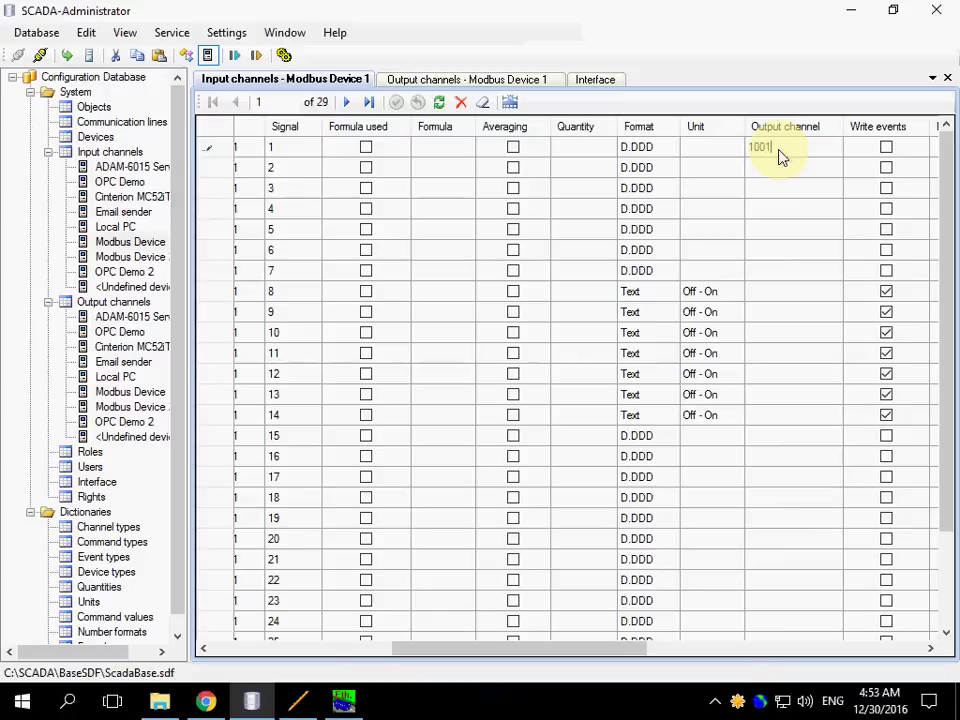
{"action": "type", "text": "001"}
{"action": "key", "text": "Return"}
{"action": "key", "text": "Up"}
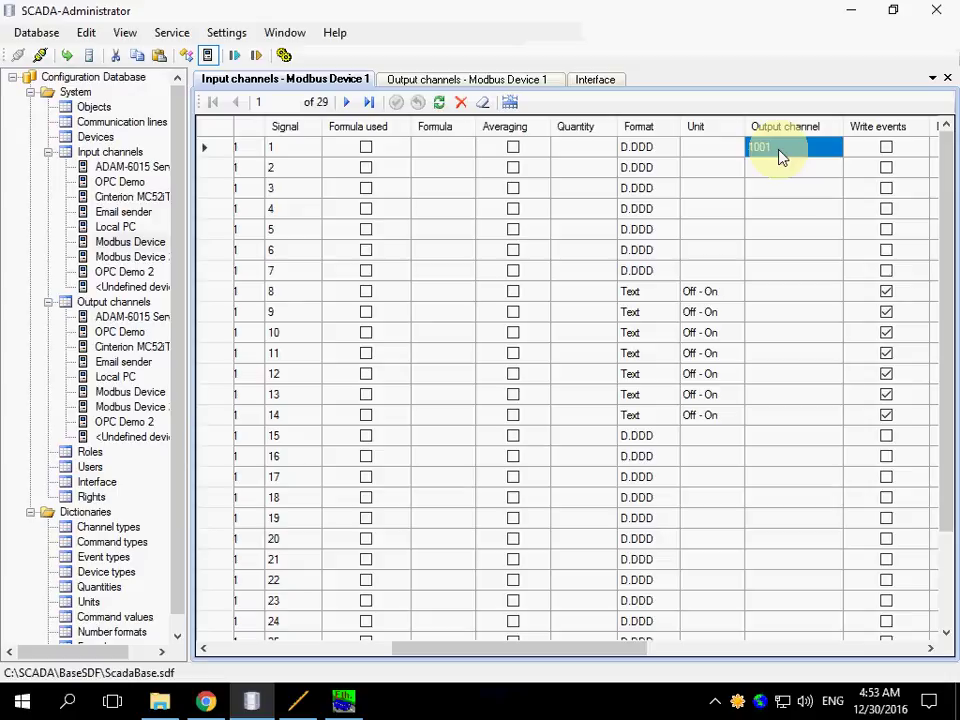
- Give row 1001 quantity Temperature, format D.D and unit °C, then pass the base to SCADA-Server
{"action": "left_click", "coordinate": [606, 148]}
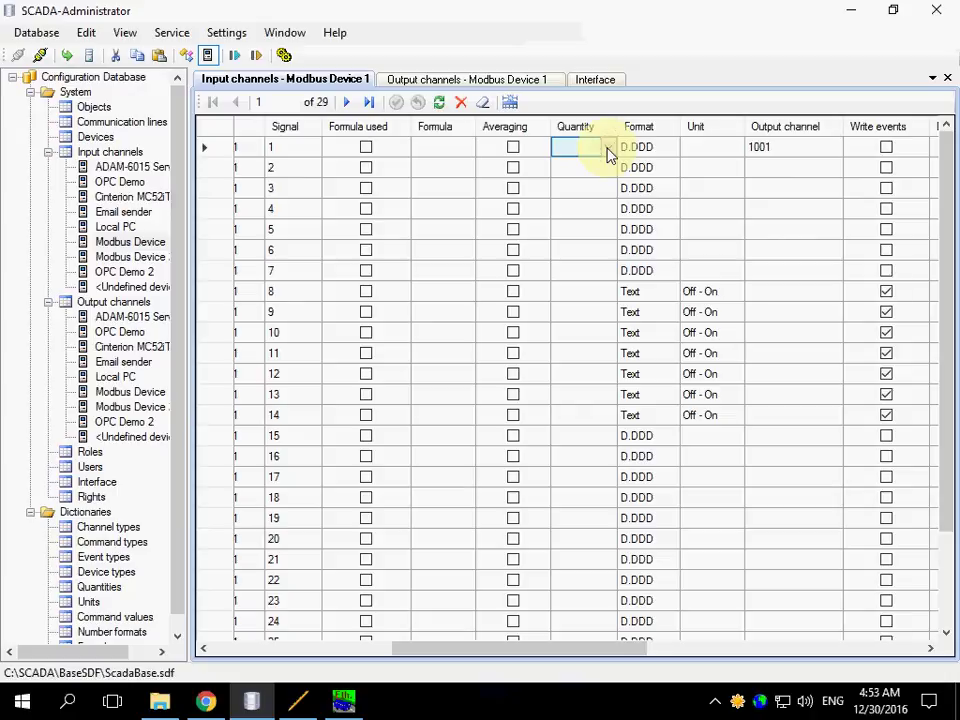
{"action": "left_click", "coordinate": [607, 150]}
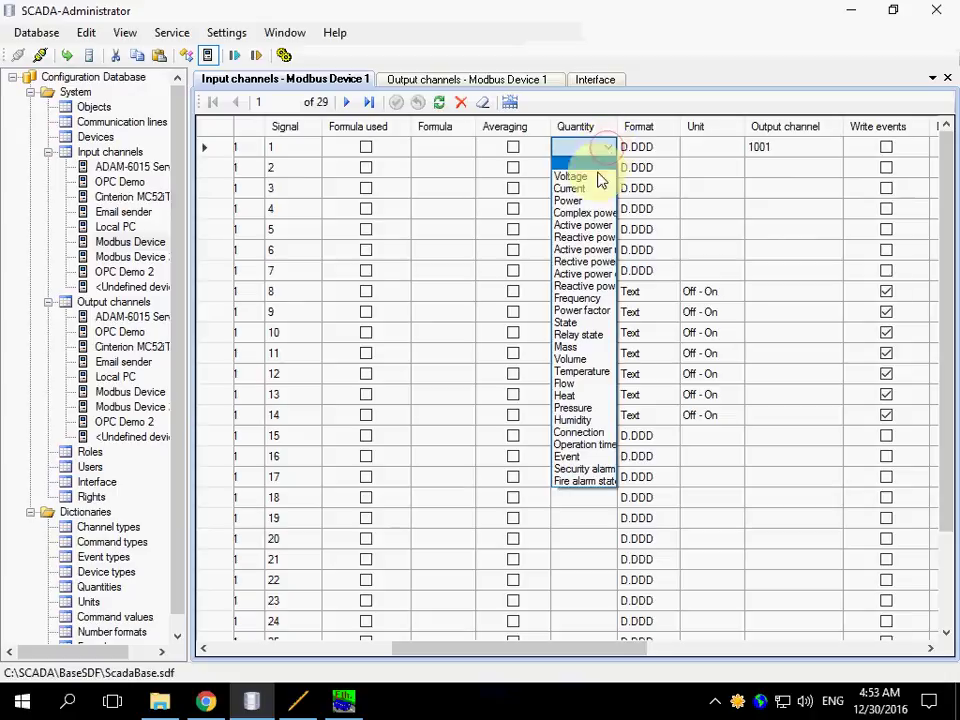
{"action": "left_click", "coordinate": [583, 371]}
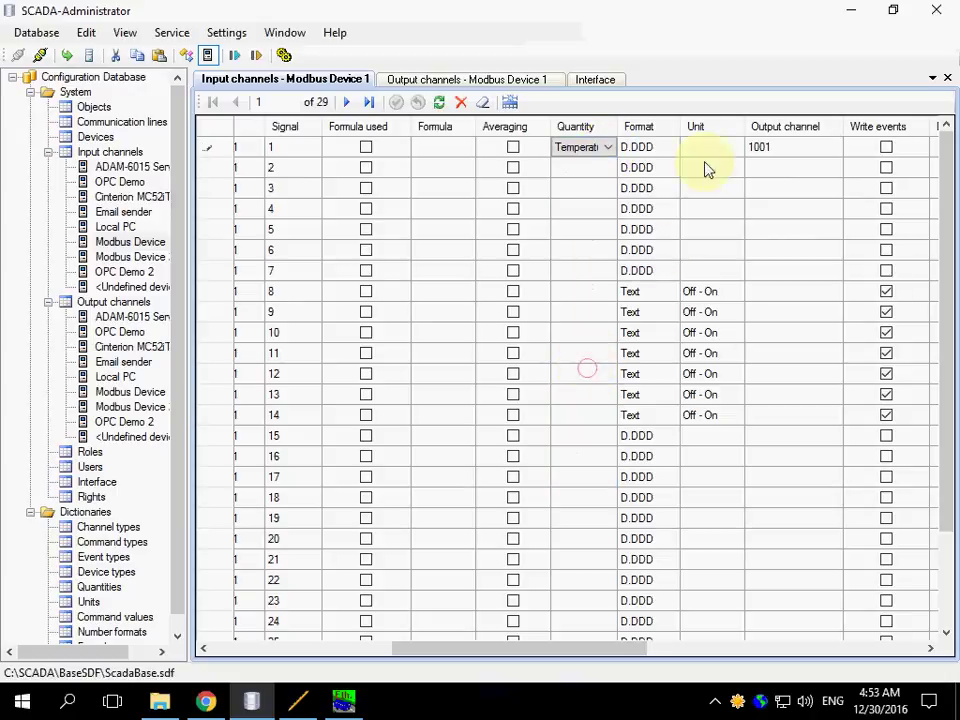
{"action": "left_click", "coordinate": [665, 150]}
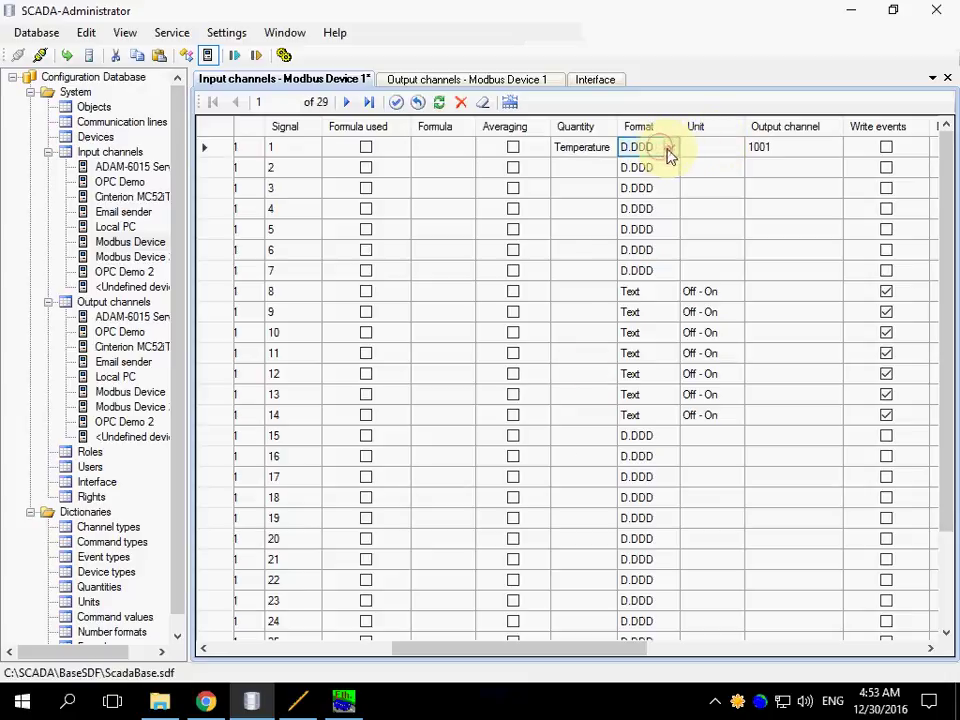
{"action": "left_click", "coordinate": [643, 190]}
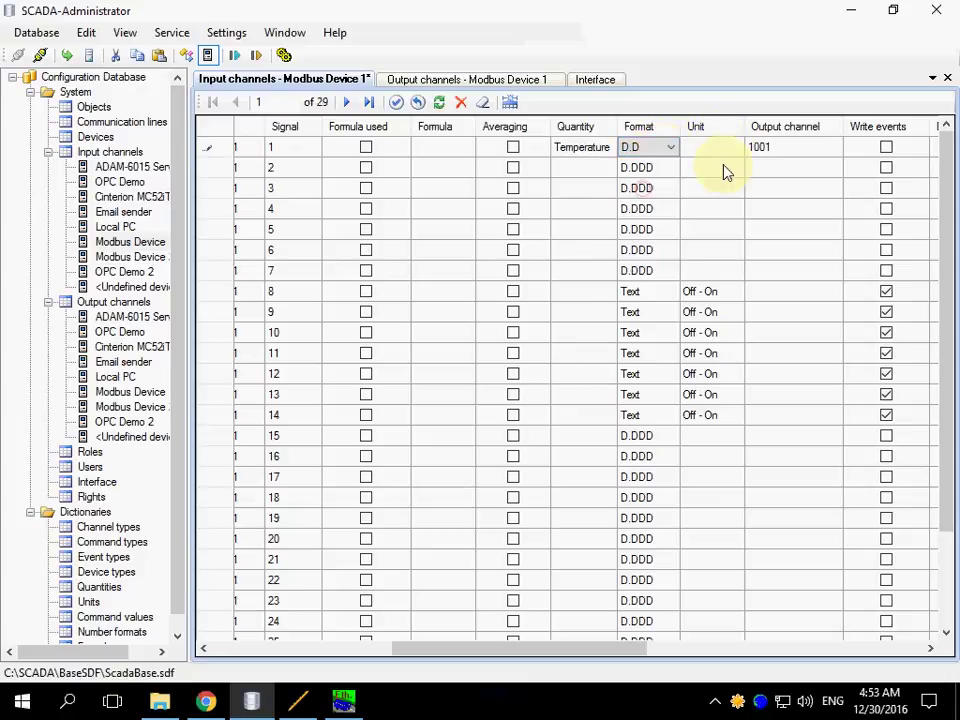
{"action": "left_click", "coordinate": [735, 152]}
{"action": "left_click", "coordinate": [736, 150]}
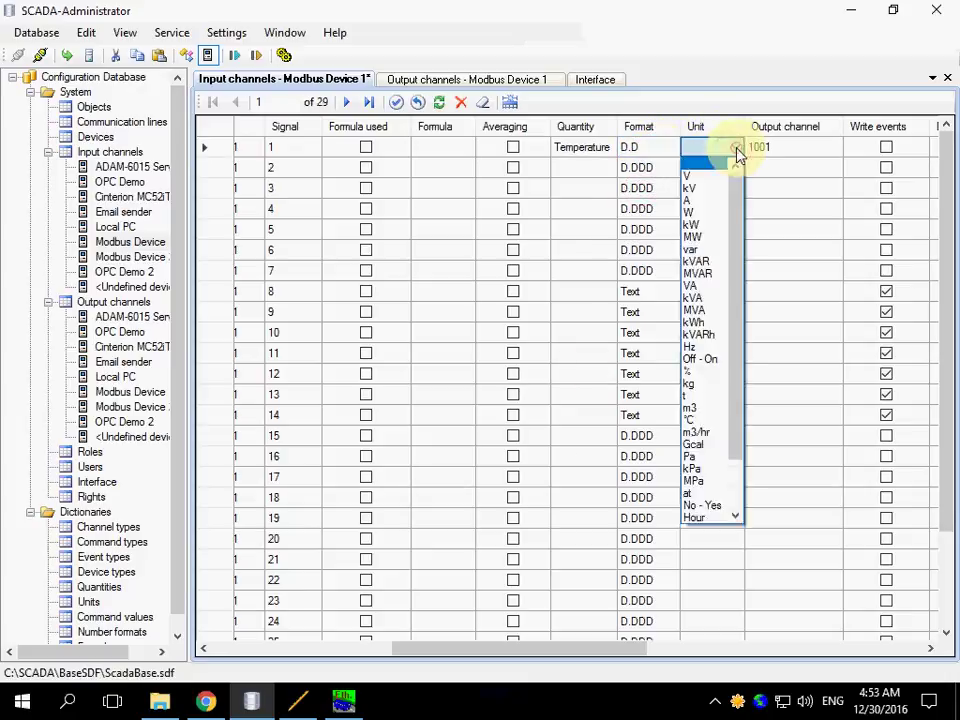
{"action": "left_click", "coordinate": [700, 420]}
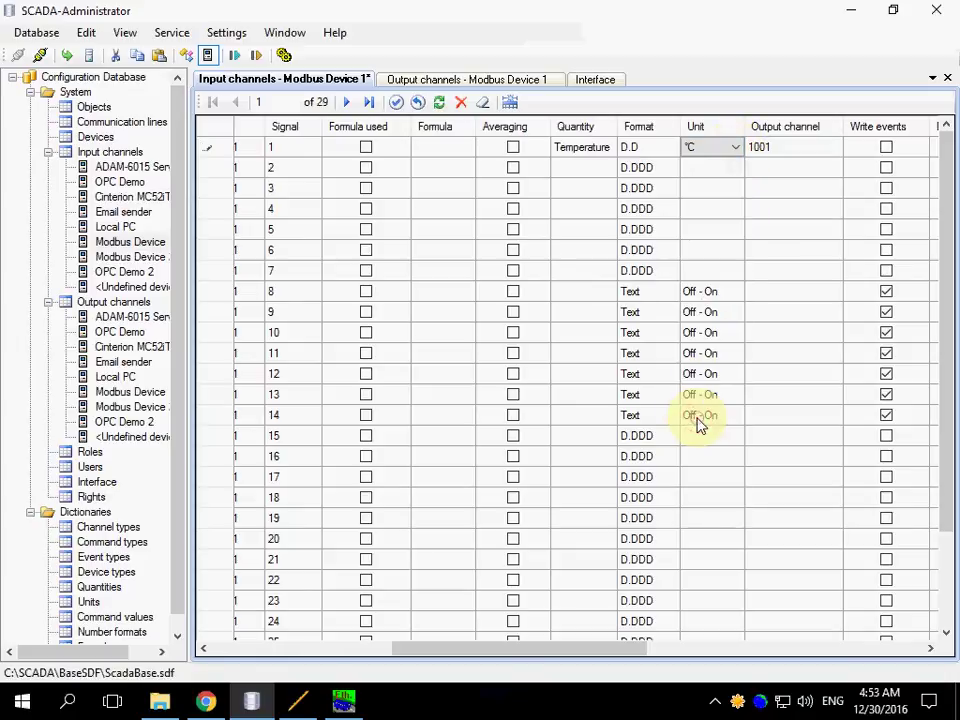
{"action": "left_click", "coordinate": [735, 171]}
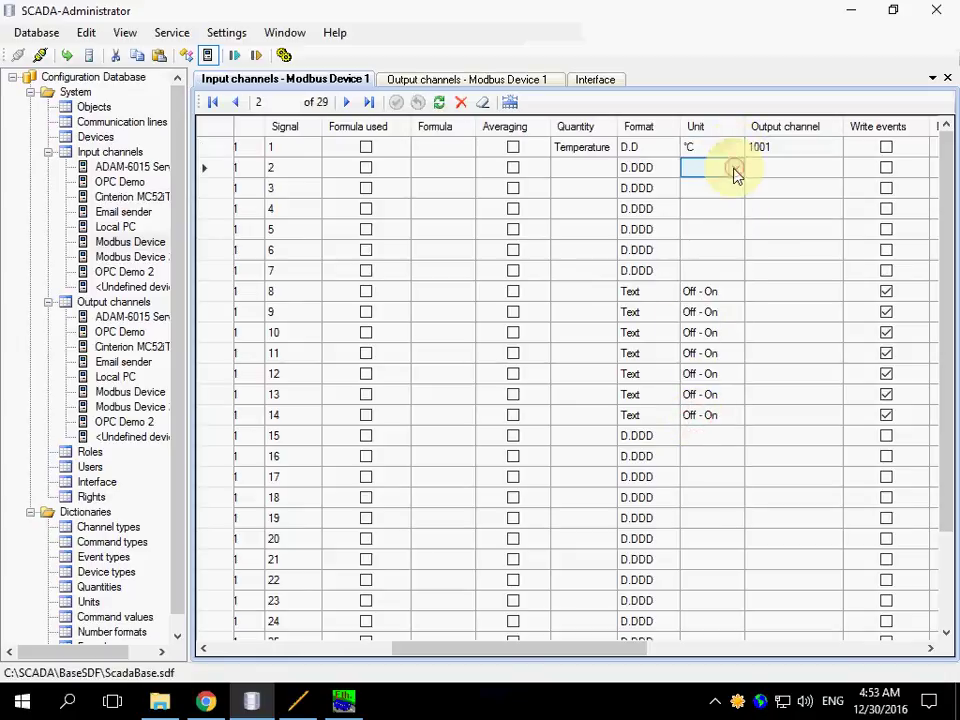
{"action": "left_click", "coordinate": [64, 53]}
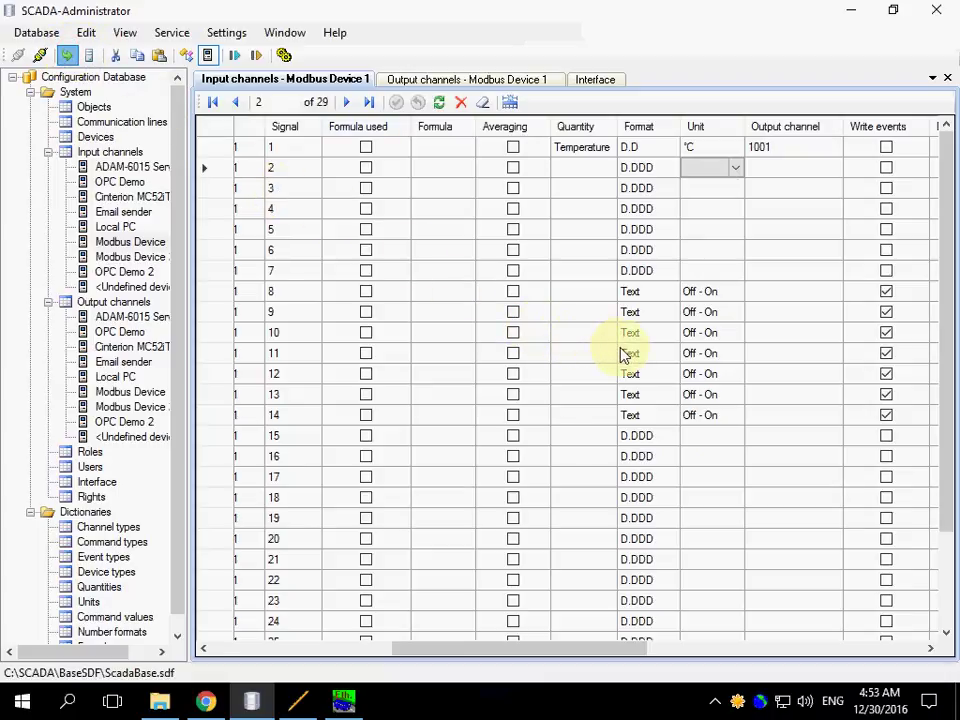
{"action": "left_click", "coordinate": [628, 418]}
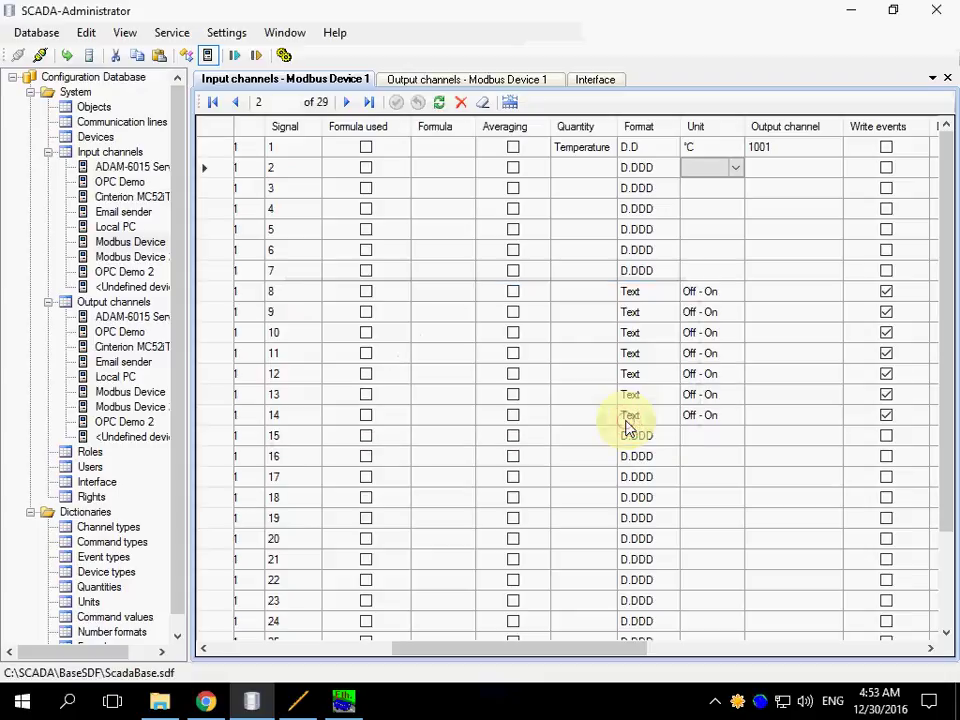
- Set the t1 item's Out ch. to 1002 in DemoTable.tbl and save it
{"action": "left_click", "coordinate": [304, 696]}
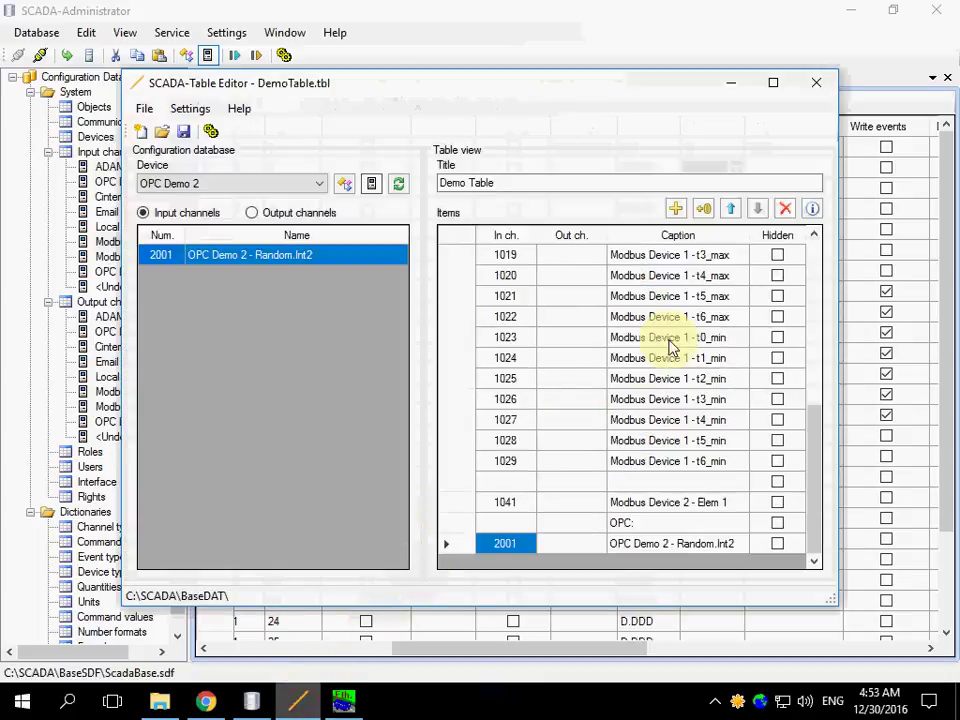
{"action": "left_click", "coordinate": [815, 258]}
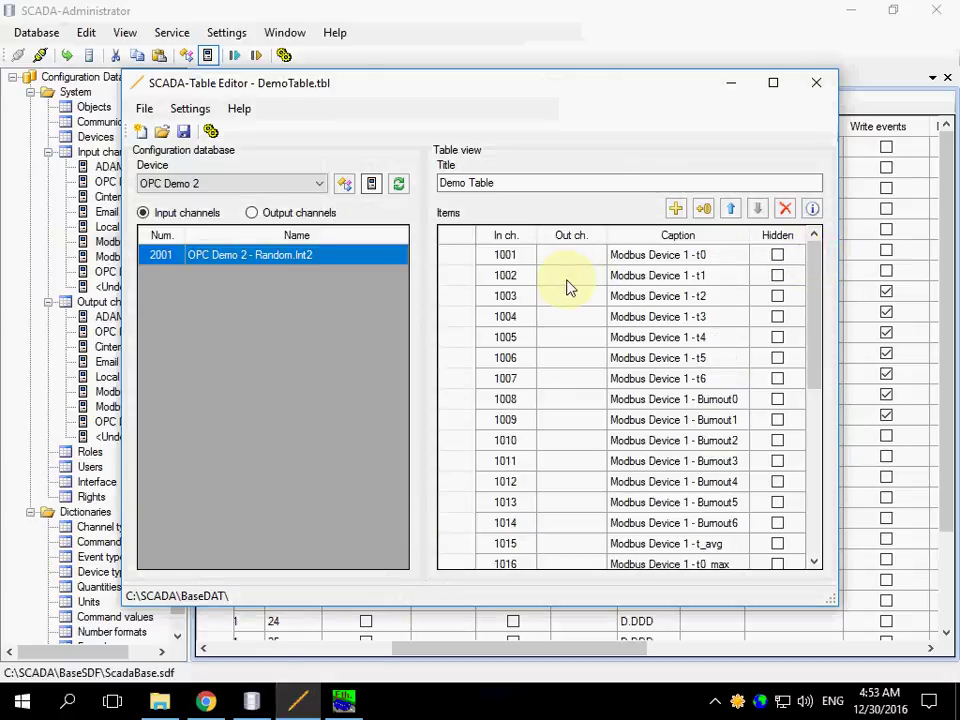
{"action": "left_click", "coordinate": [566, 280]}
{"action": "type", "text": "1002"}
{"action": "key", "text": "Return"}
{"action": "left_click", "coordinate": [183, 131]}
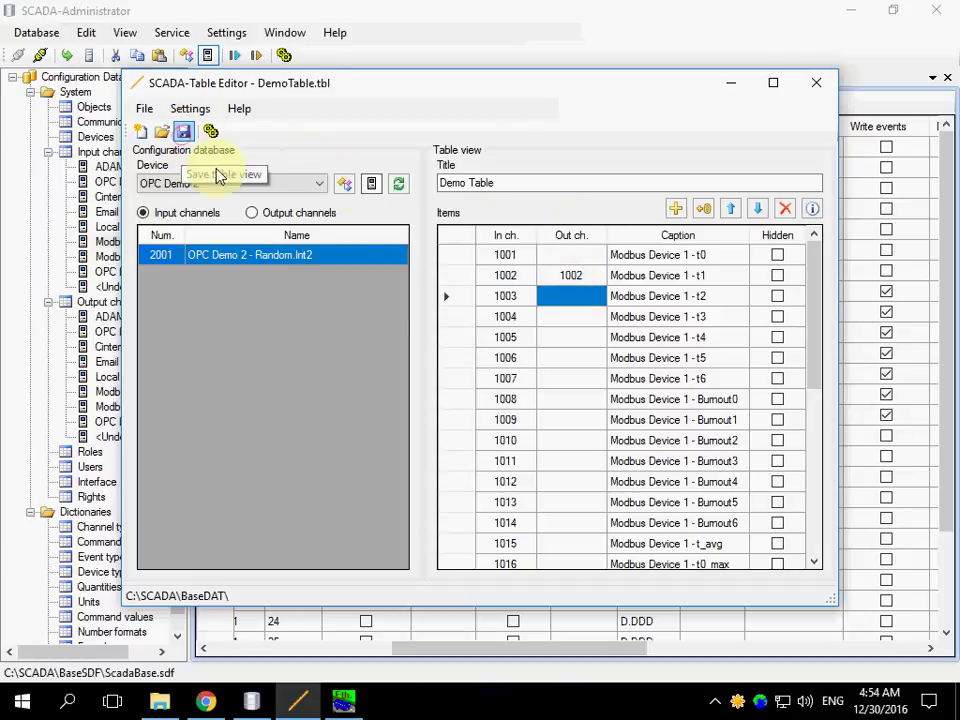
- Reload DemoTable.tbl in Chrome so t0 and t1 show as command-capable, t0 in °C
{"action": "left_click", "coordinate": [208, 702]}
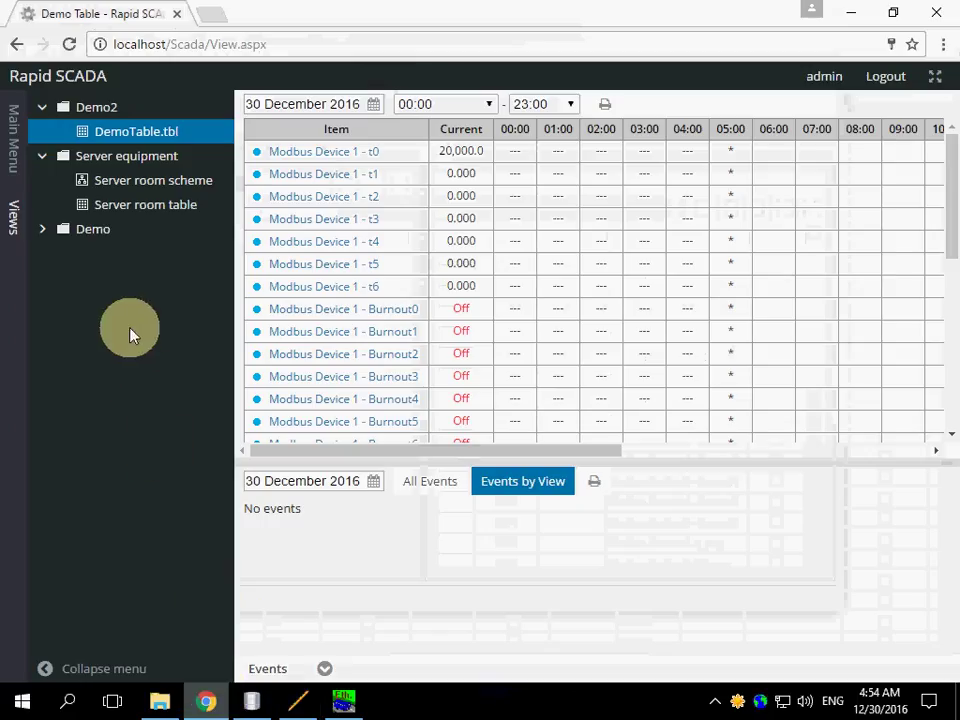
{"action": "left_click", "coordinate": [118, 141]}
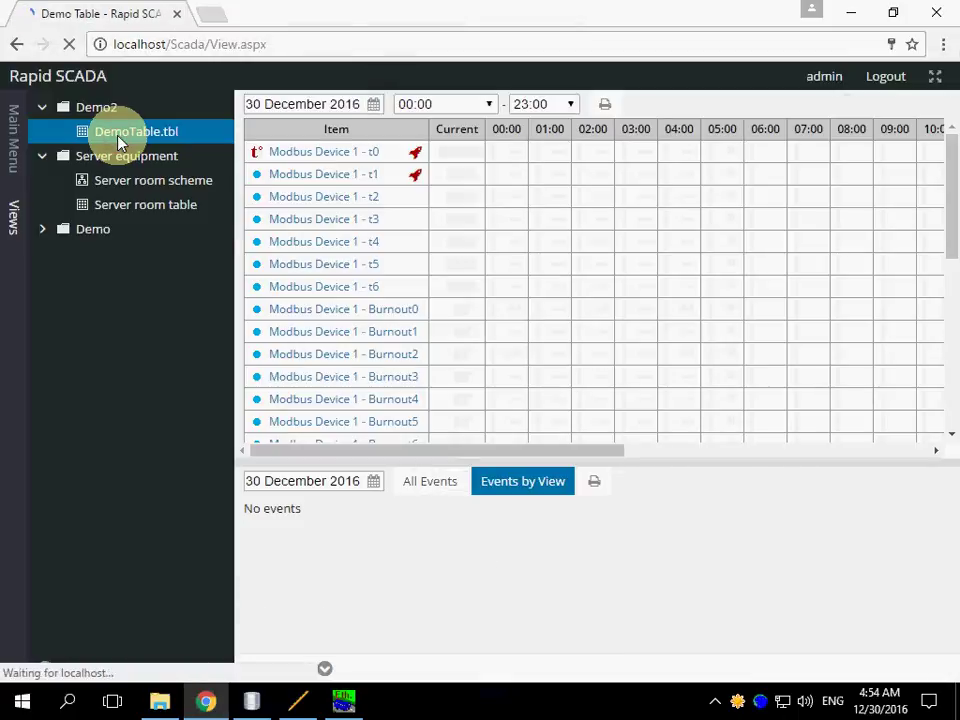
{"action": "mouse_move", "coordinate": [252, 158]}
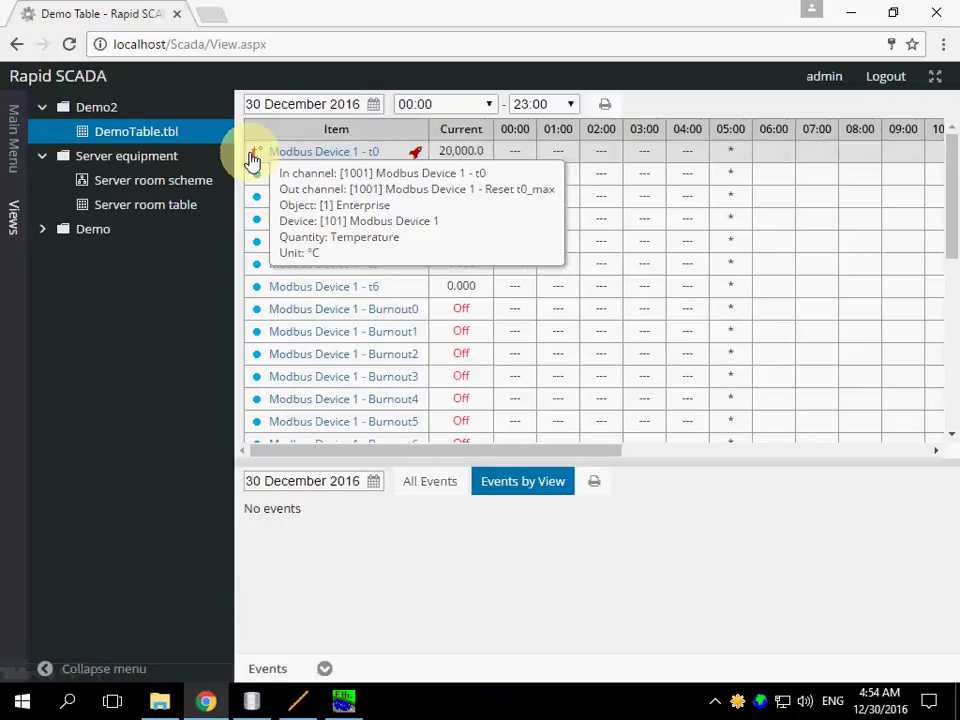
{"action": "left_click", "coordinate": [416, 156]}
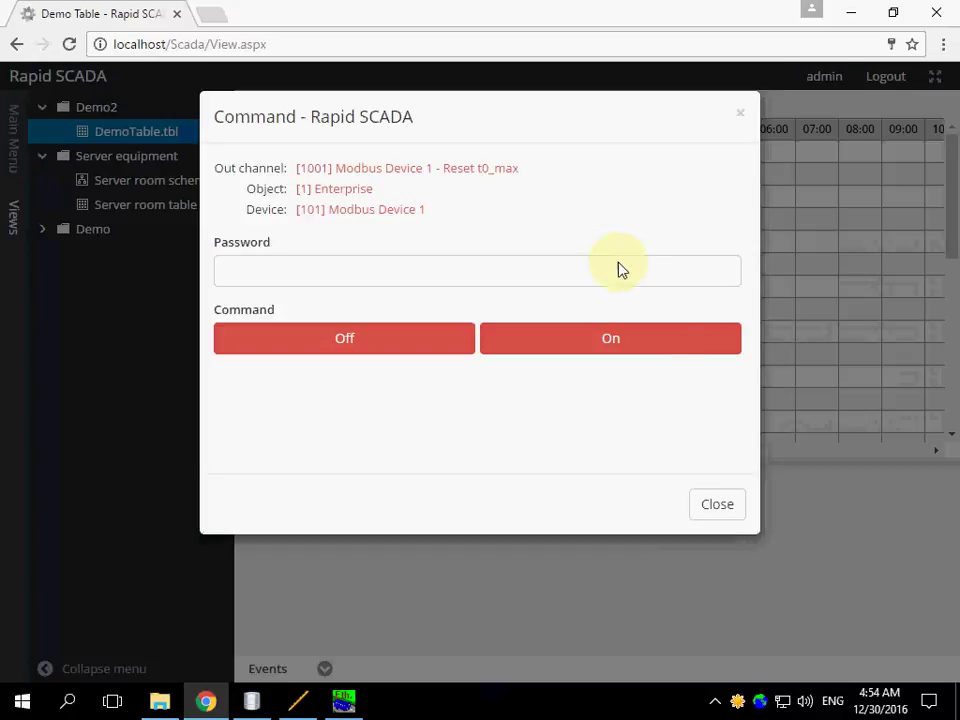
{"action": "left_click", "coordinate": [709, 512]}
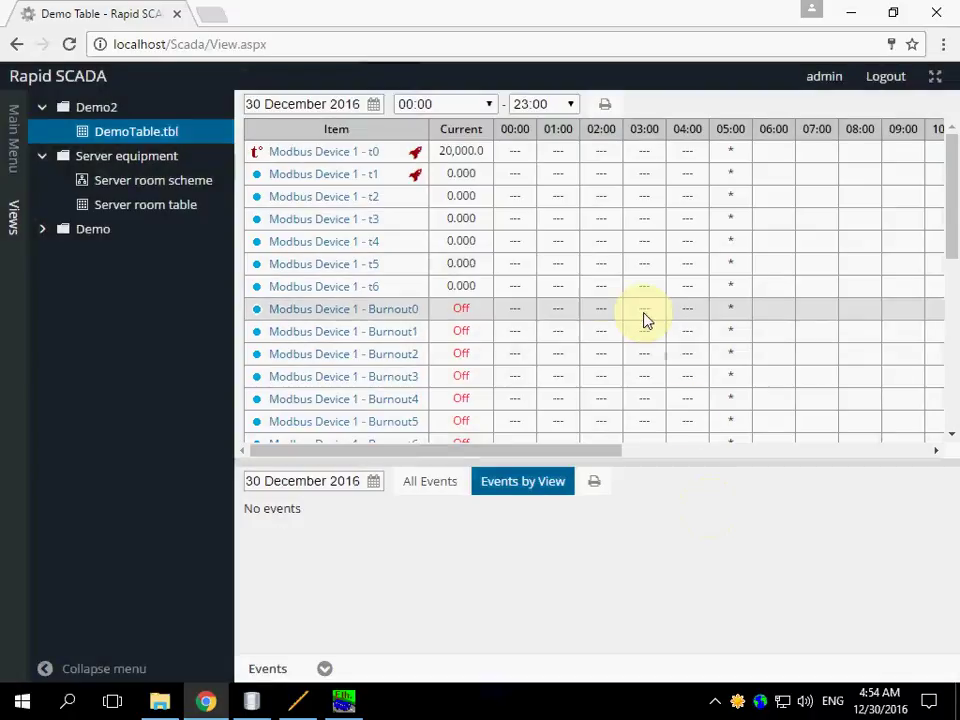